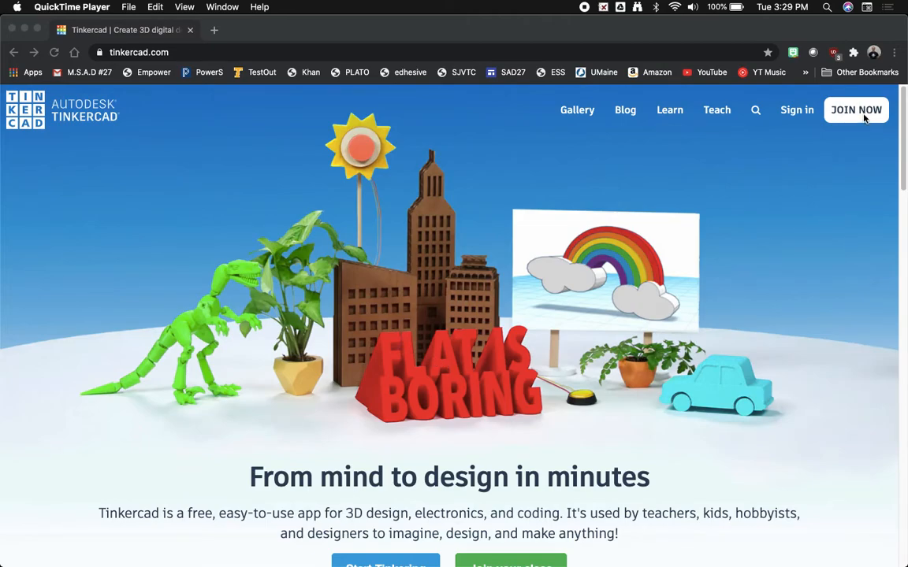
# - Sign in to Tinkercad with the existing Google account
pyautogui.click(798, 116)
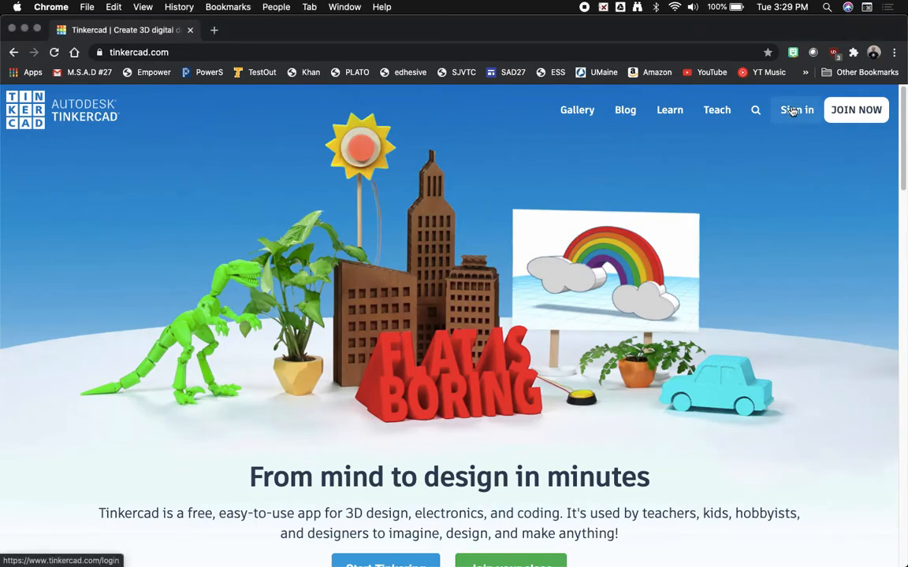
pyautogui.click(792, 111)
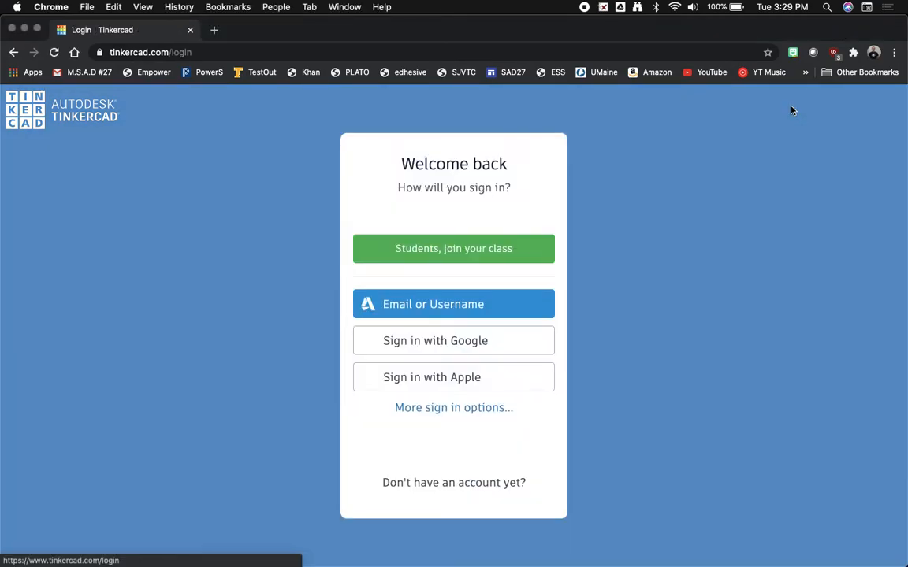
pyautogui.click(435, 349)
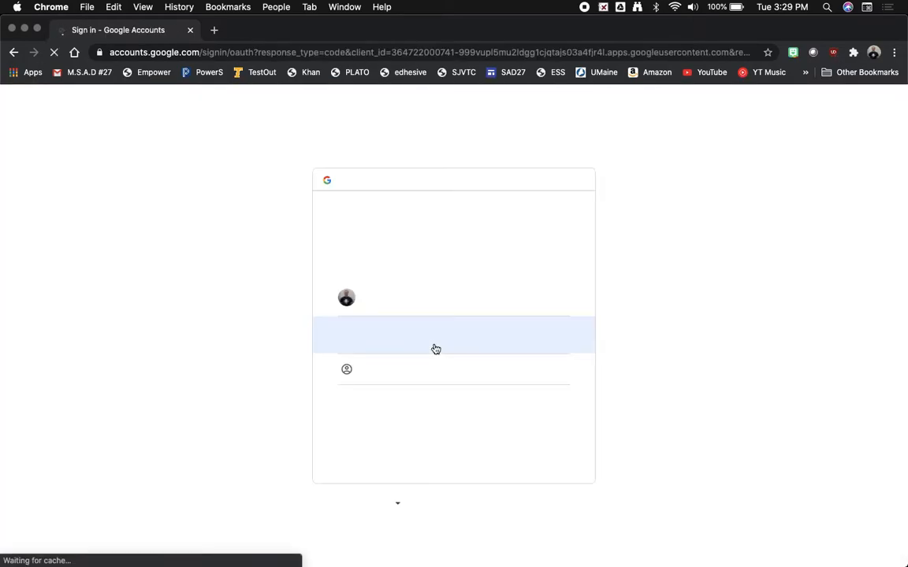
pyautogui.click(378, 302)
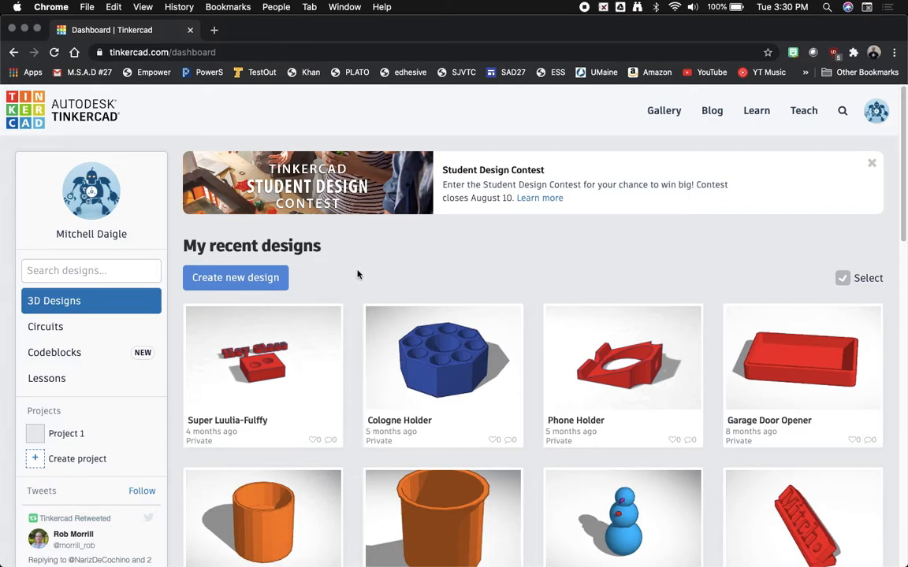
# - Create a new 3D design and place a solid red box near the middle of the workplane
pyautogui.click(233, 280)
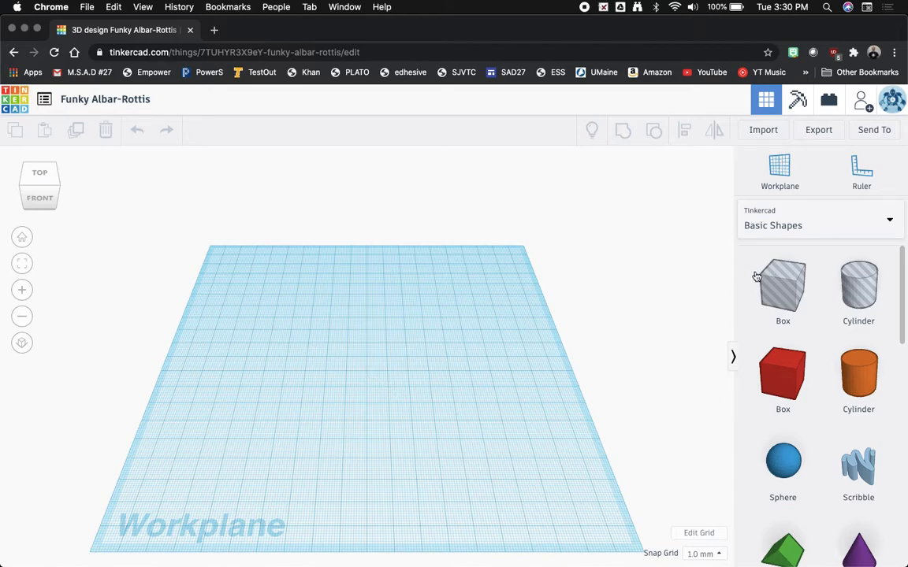
pyautogui.moveTo(778, 388); pyautogui.dragTo(376, 372)
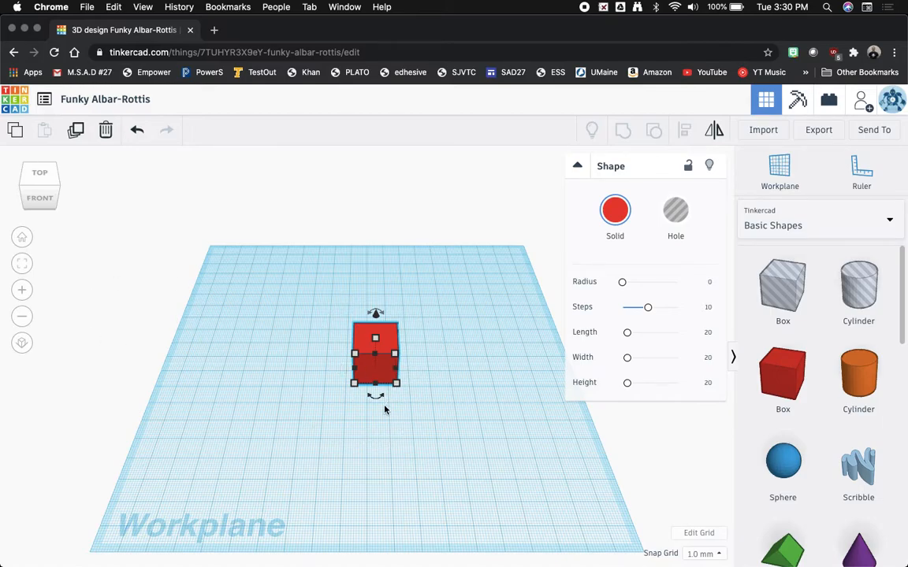
# - Examine the box from the top, the right side, below and an angled view
pyautogui.click(41, 180)
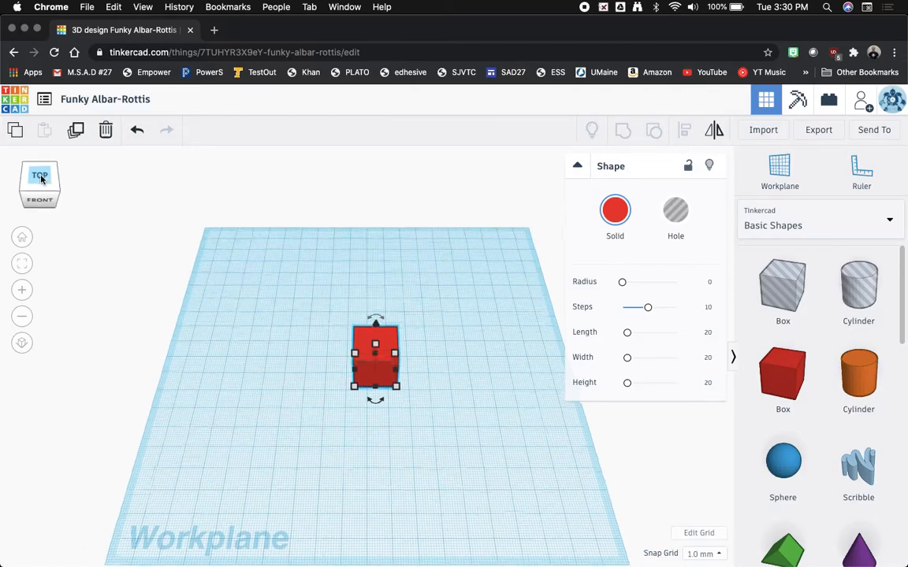
pyautogui.click(66, 186)
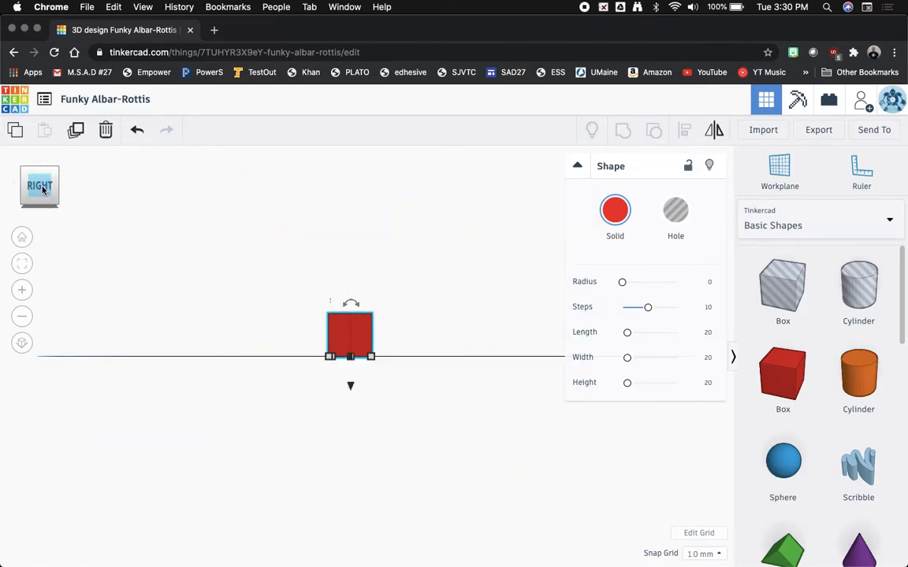
pyautogui.click(59, 203)
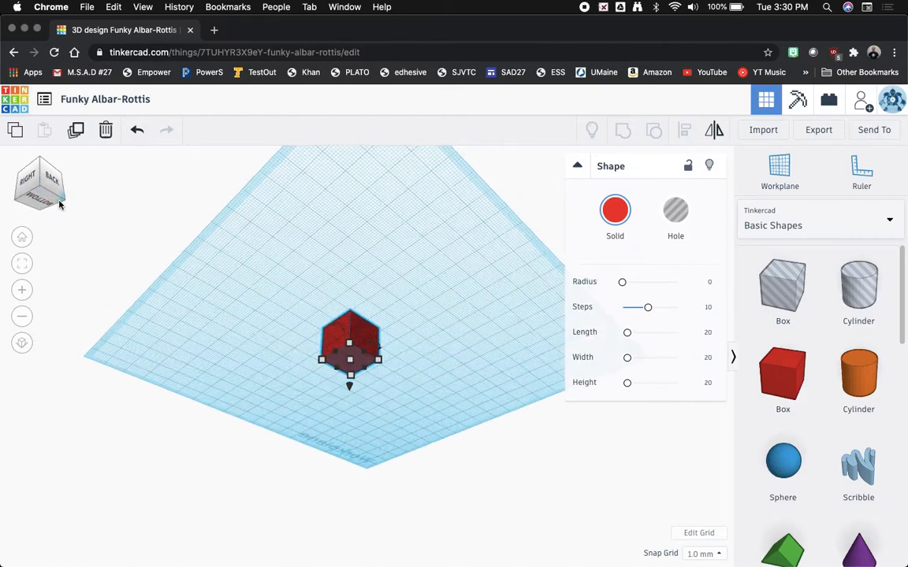
pyautogui.click(55, 188)
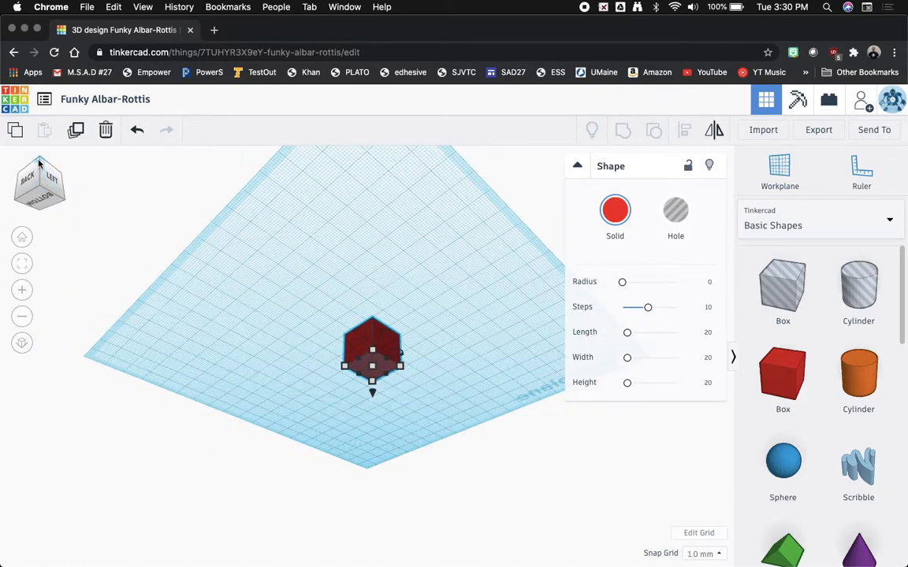
pyautogui.click(39, 162)
pyautogui.moveTo(40, 186); pyautogui.dragTo(95, 193)
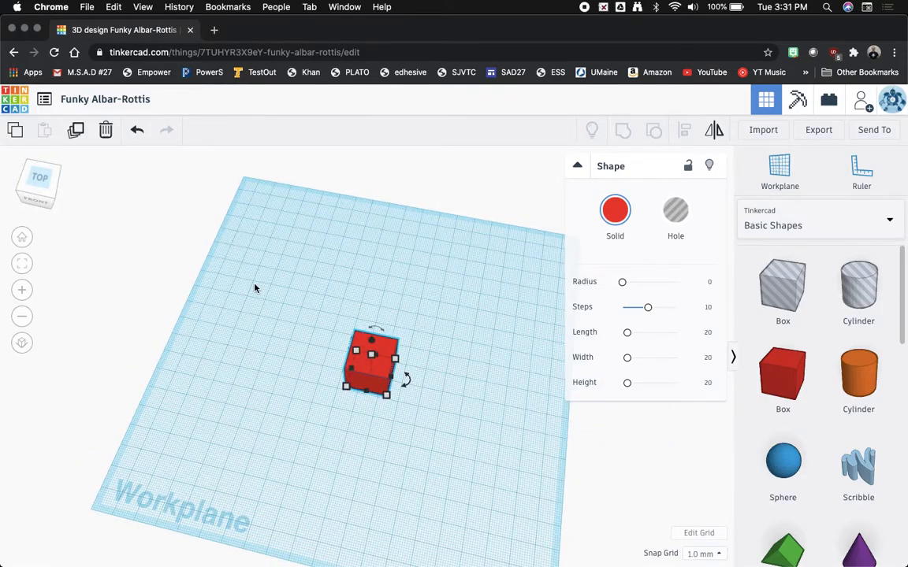
pyautogui.click(284, 377)
pyautogui.moveTo(284, 377); pyautogui.dragTo(215, 362, button='right')
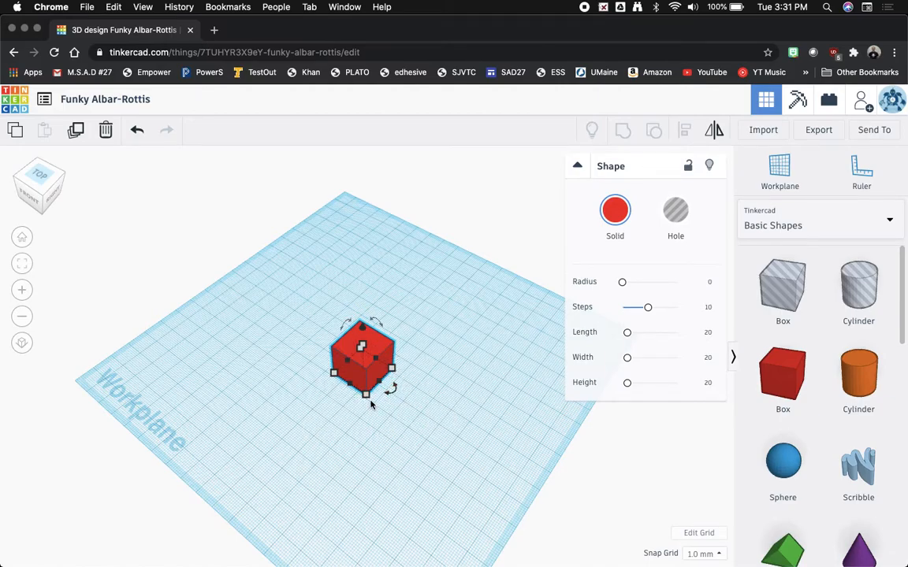
# - Focus the view on the box and examine it at closer and wider zoom levels
pyautogui.press('f')
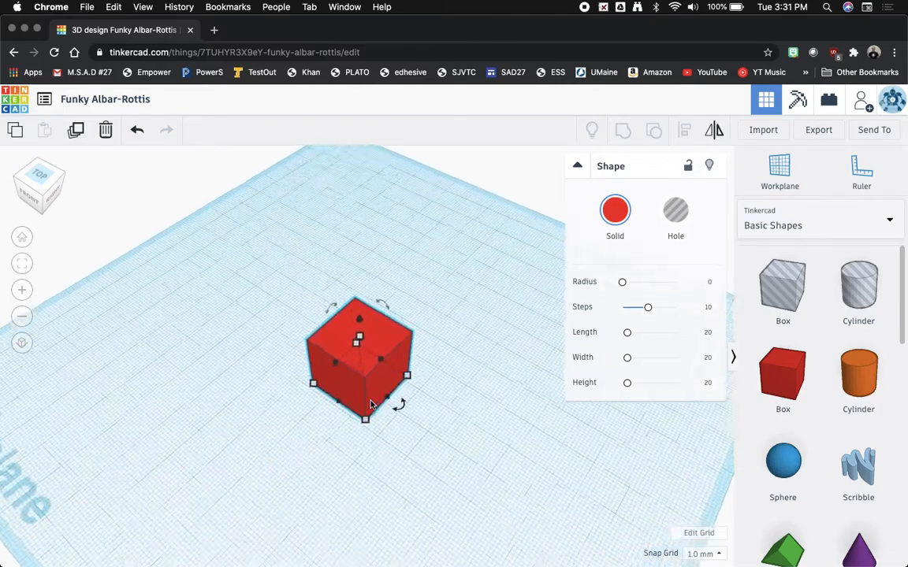
pyautogui.scroll(4, 370, 404)
pyautogui.scroll(-5, 370, 404)
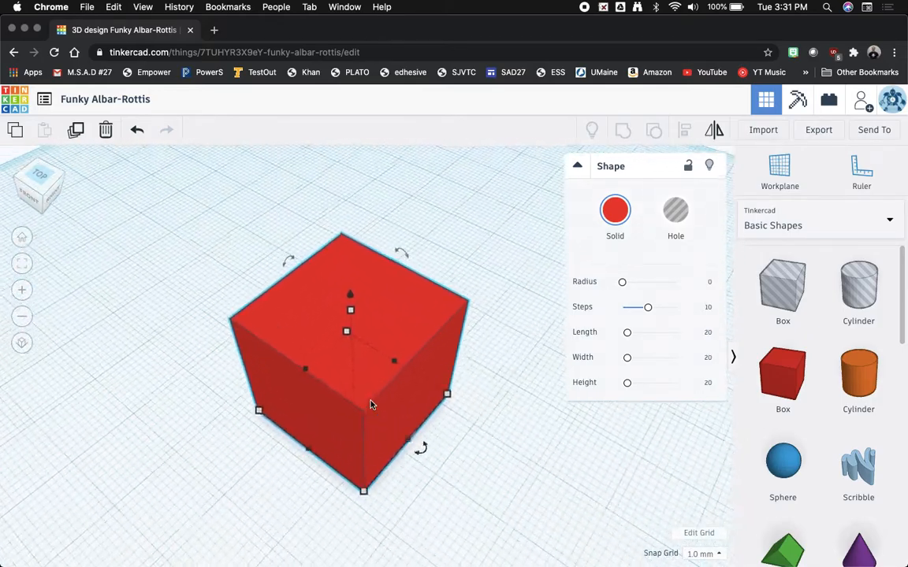
pyautogui.scroll(-3, 370, 405)
pyautogui.scroll(4, 371, 405)
pyautogui.scroll(5, 370, 404)
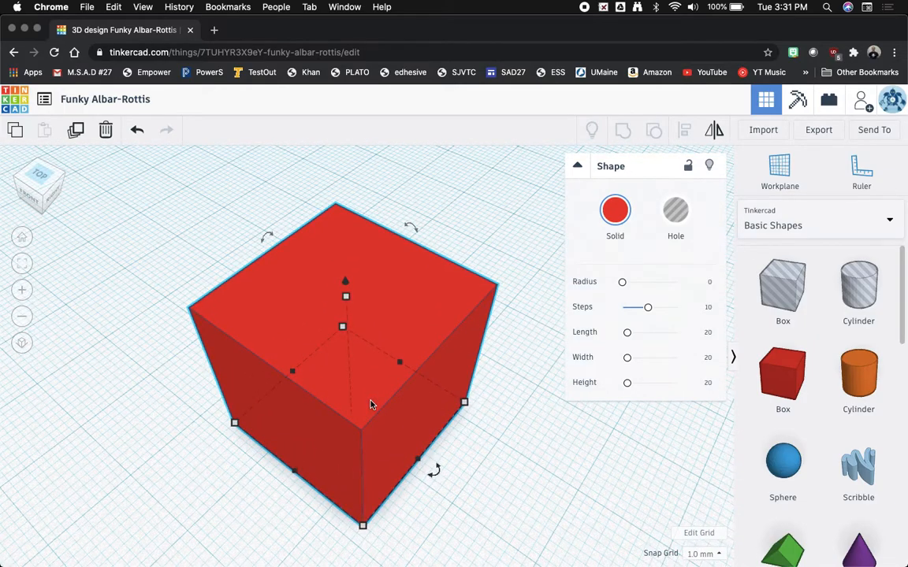
pyautogui.scroll(-5, 370, 404)
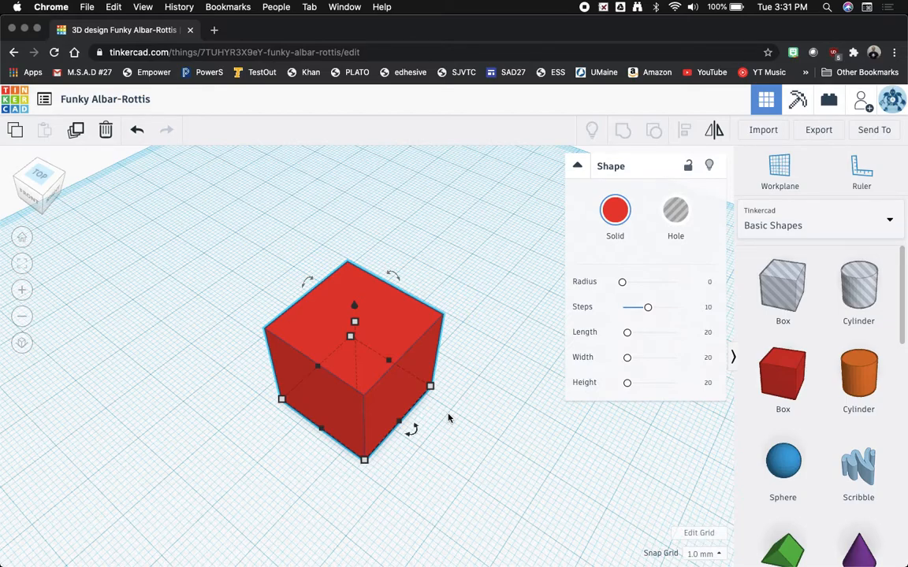
# - Lower the top of the box to roughly half its height
pyautogui.moveTo(448, 418); pyautogui.dragTo(531, 388, button='right')
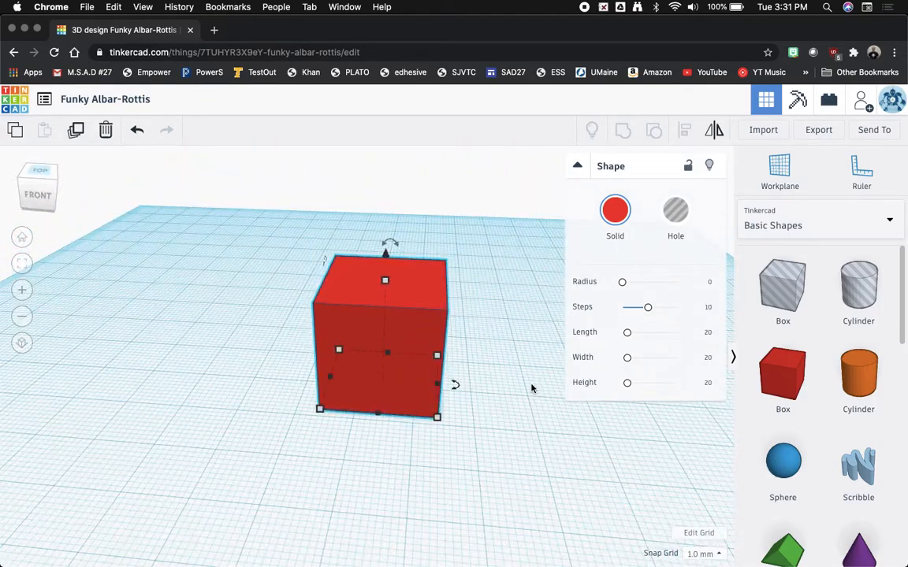
pyautogui.moveTo(437, 416)
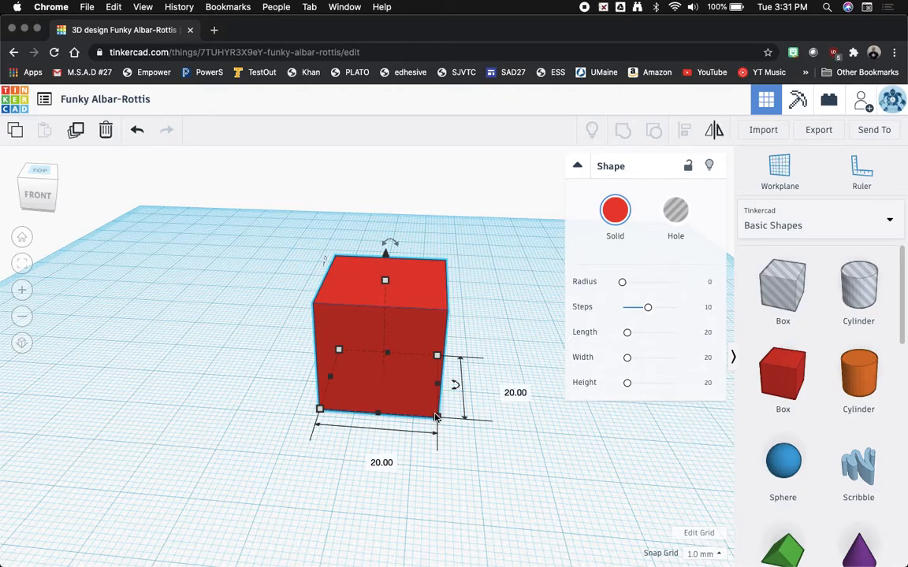
pyautogui.moveTo(386, 288)
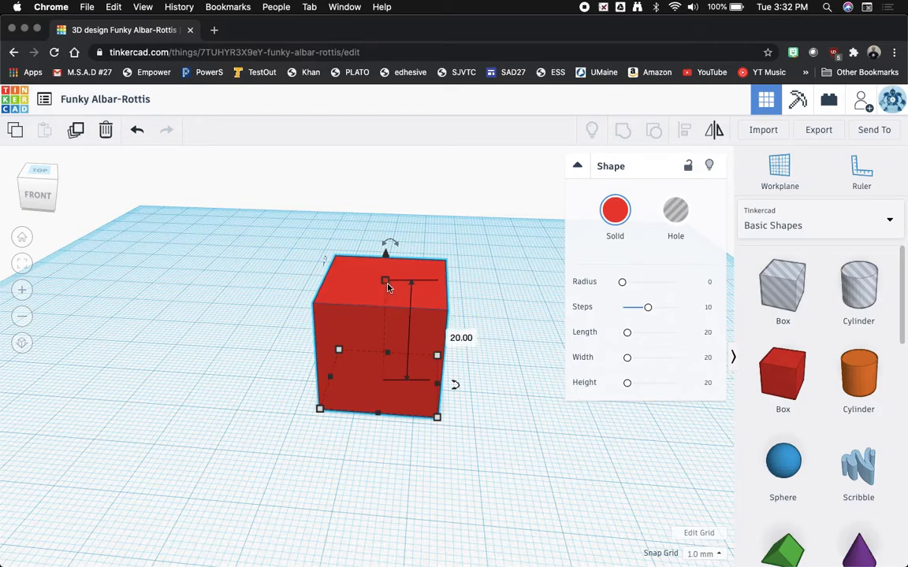
pyautogui.moveTo(386, 285); pyautogui.dragTo(386, 336)
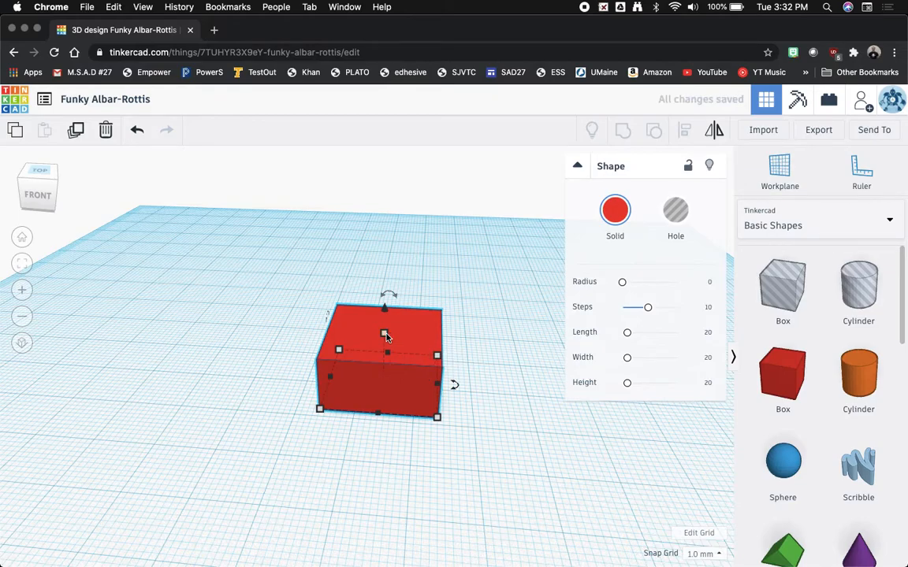
# - Stretch the box sideways to a length of 80 mm and move it back toward the middle of the workplane
pyautogui.moveTo(329, 383); pyautogui.dragTo(173, 360)
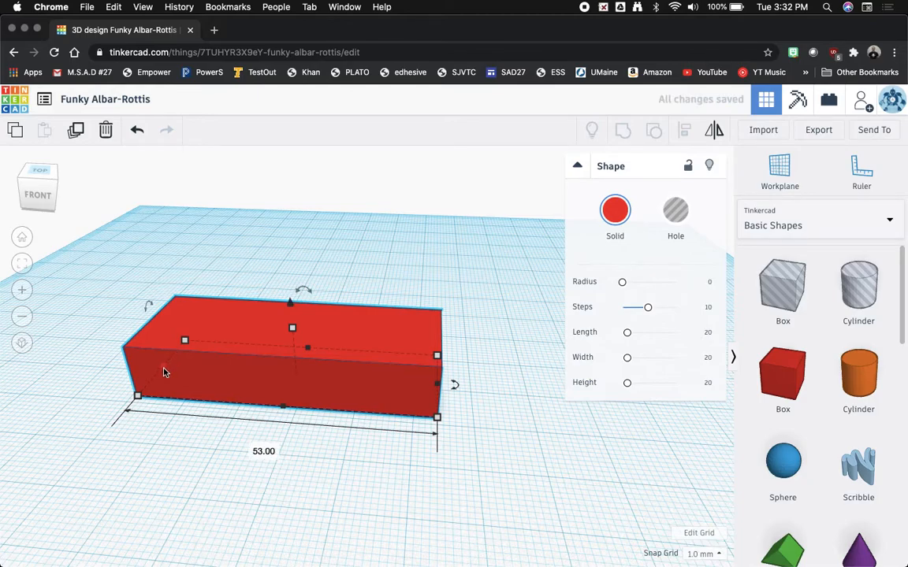
pyautogui.click(264, 452)
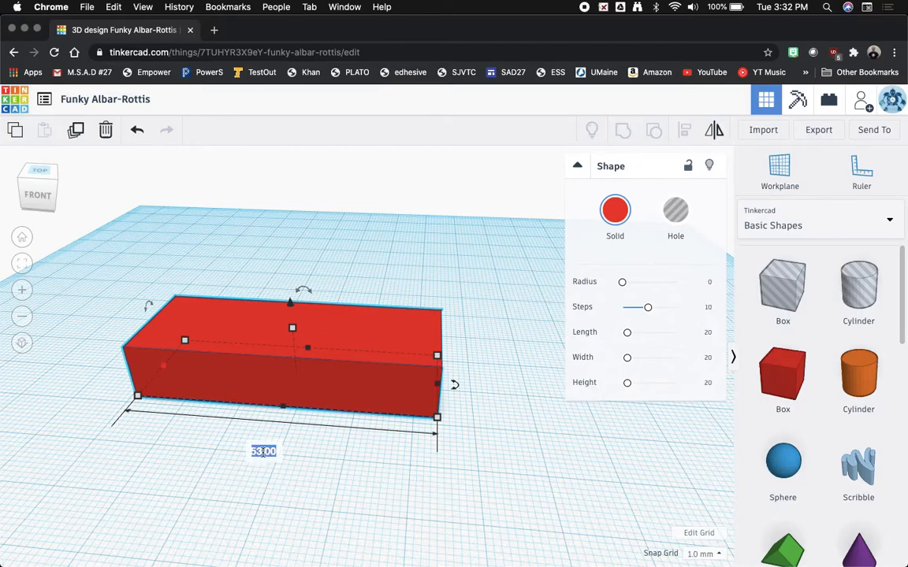
pyautogui.write('80')
pyautogui.press('Return')
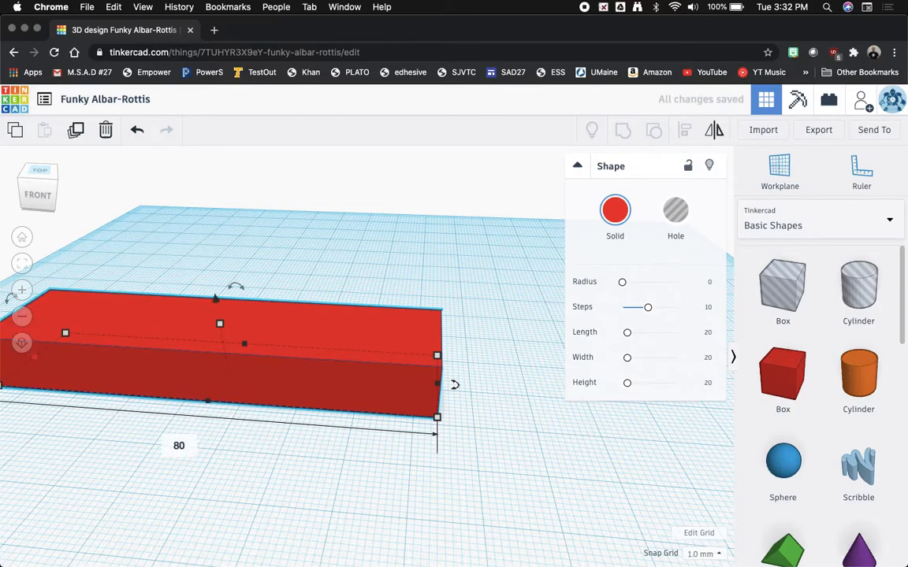
pyautogui.scroll(-3, 215, 421)
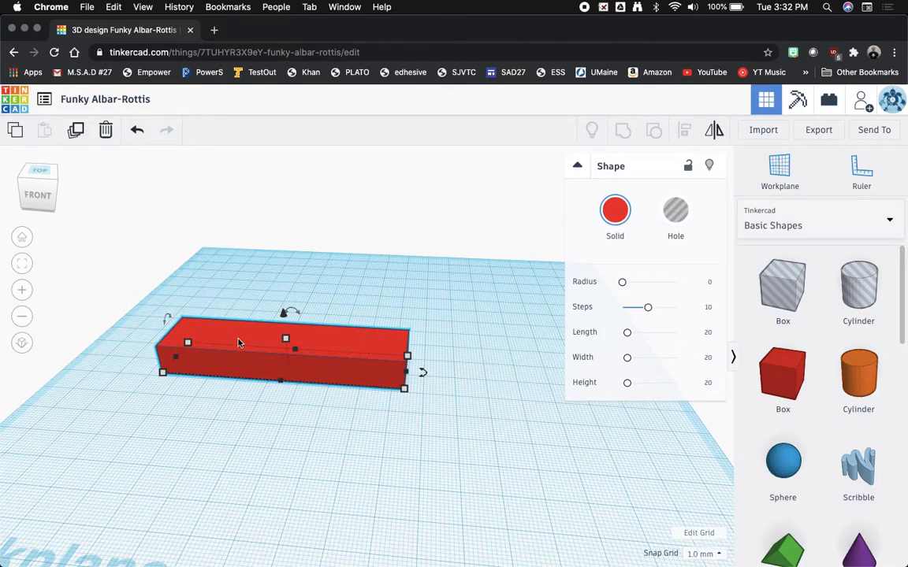
pyautogui.moveTo(239, 342); pyautogui.dragTo(342, 352)
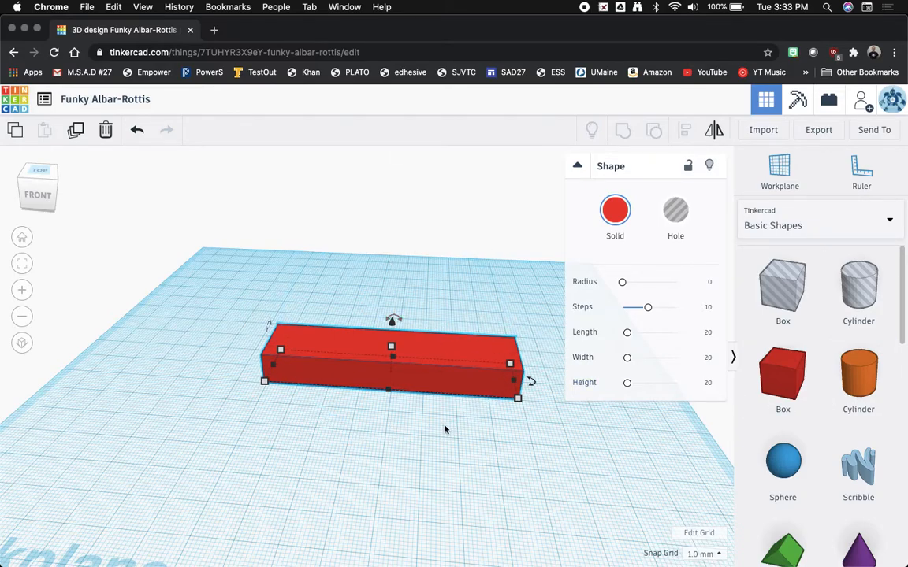
# - Place a Text shape from the basic shapes on the workplane in front of the long box
pyautogui.scroll(-3, 811, 386)
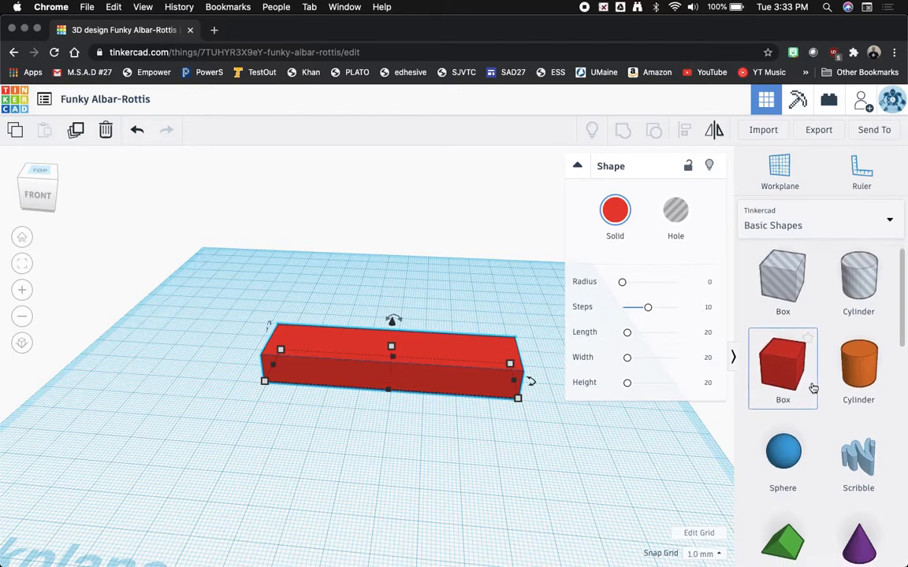
pyautogui.scroll(2, 812, 385)
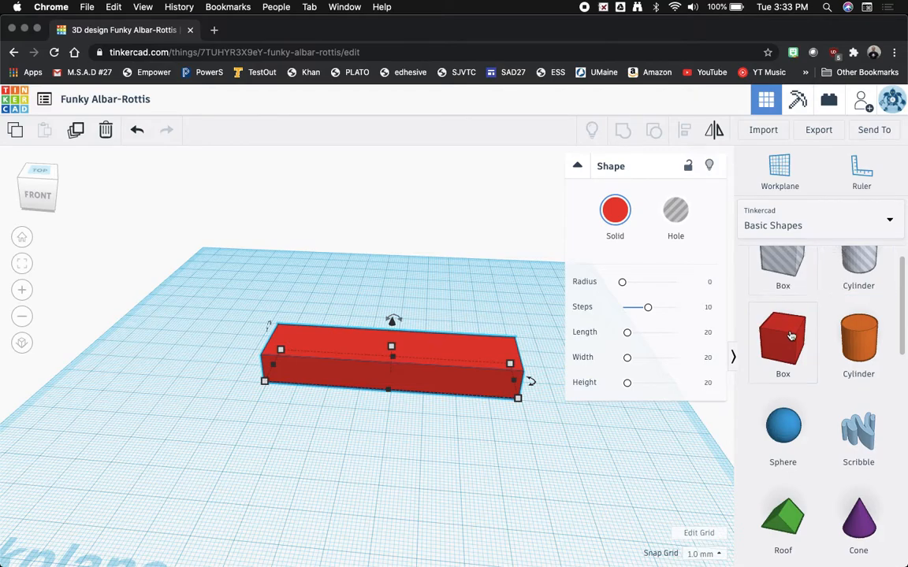
pyautogui.scroll(-3, 796, 340)
pyautogui.scroll(-3, 796, 343)
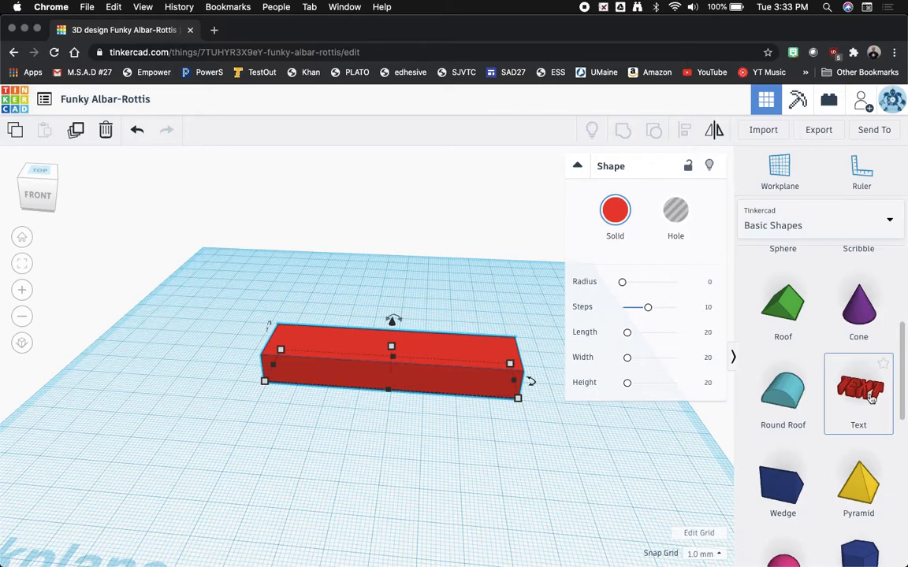
pyautogui.moveTo(872, 398); pyautogui.dragTo(383, 453)
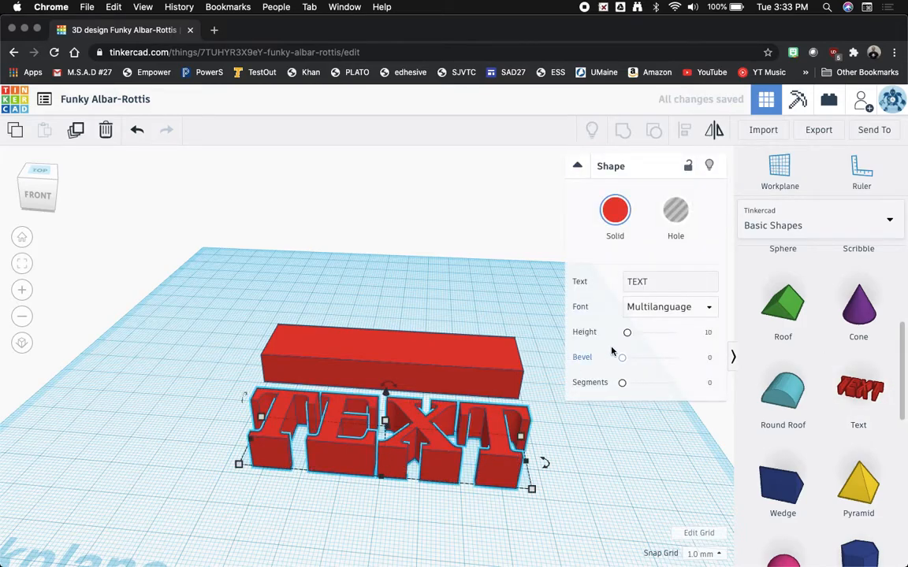
# - Replace the Text shape's wording with the designer's first name and set its font to Sans
pyautogui.click(655, 281)
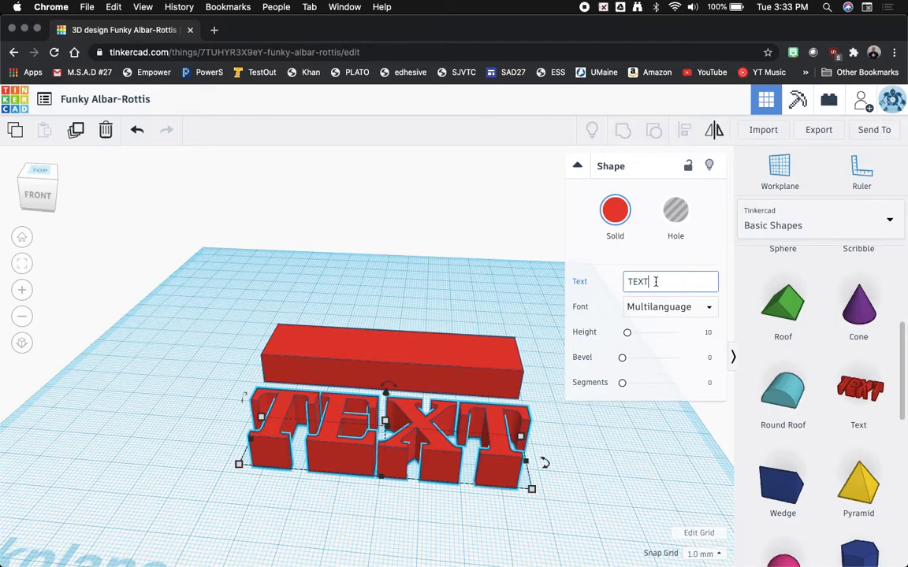
pyautogui.moveTo(622, 281); pyautogui.dragTo(621, 285)
pyautogui.click(647, 281)
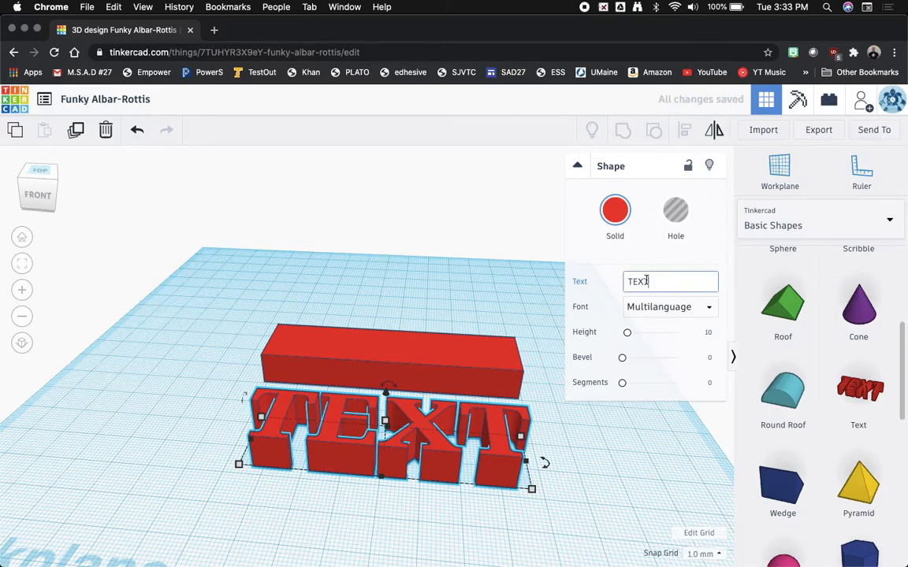
pyautogui.press('BackSpace')
pyautogui.press('BackSpace')
pyautogui.press('BackSpace')
pyautogui.press('BackSpace')
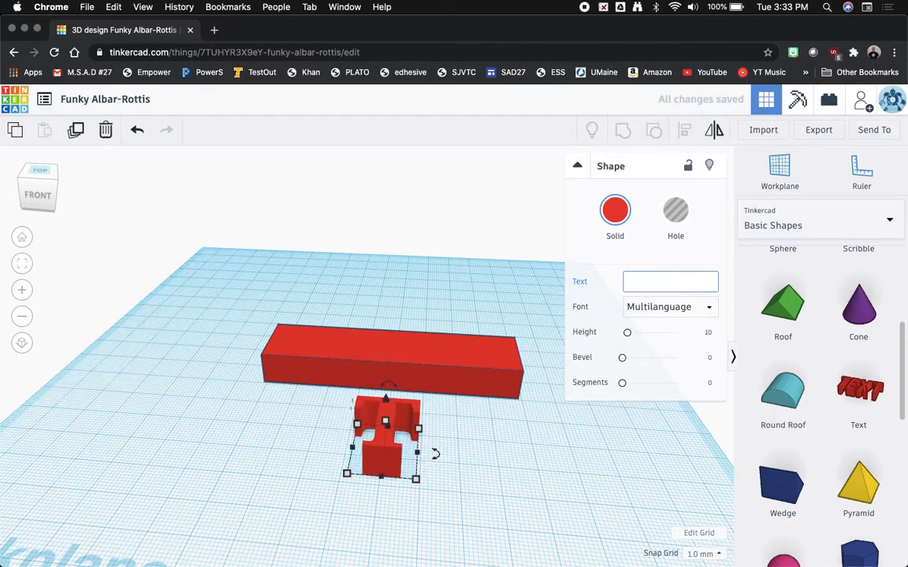
pyautogui.write('Mitch')
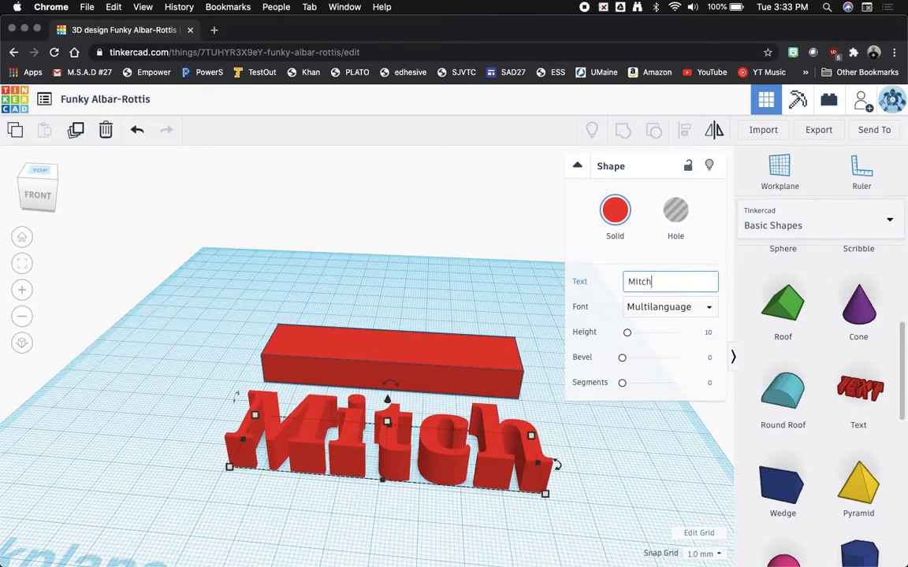
pyautogui.click(665, 306)
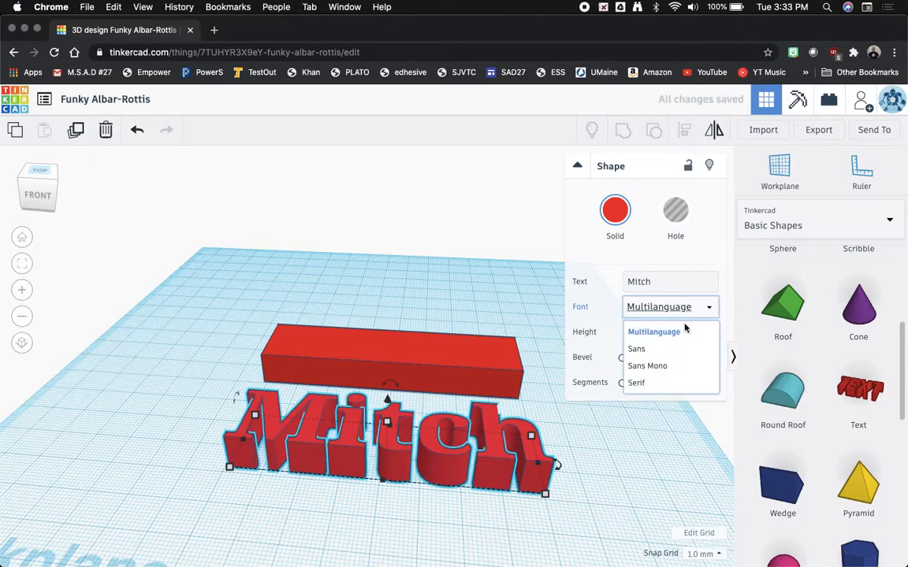
pyautogui.click(651, 349)
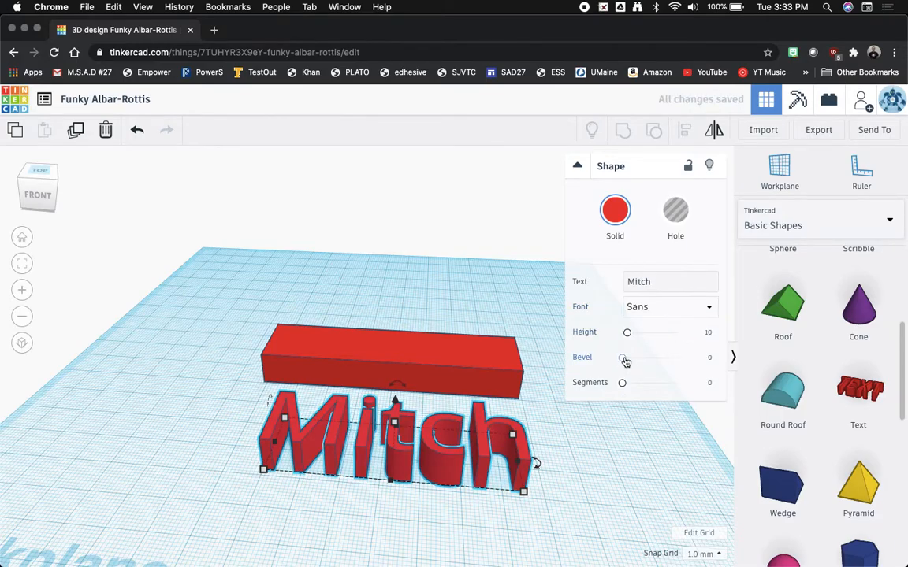
# - Leave the text's bevel at 0 and move the name text back onto the long box
pyautogui.moveTo(624, 361)
pyautogui.mouseDown()
pyautogui.moveTo(651, 360)
pyautogui.moveTo(621, 358)
pyautogui.mouseUp()
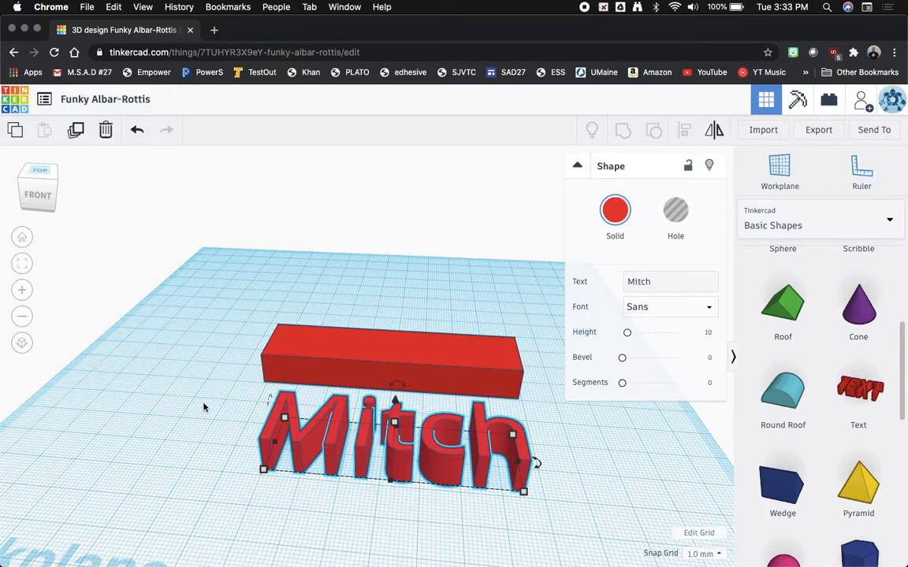
pyautogui.click(265, 486)
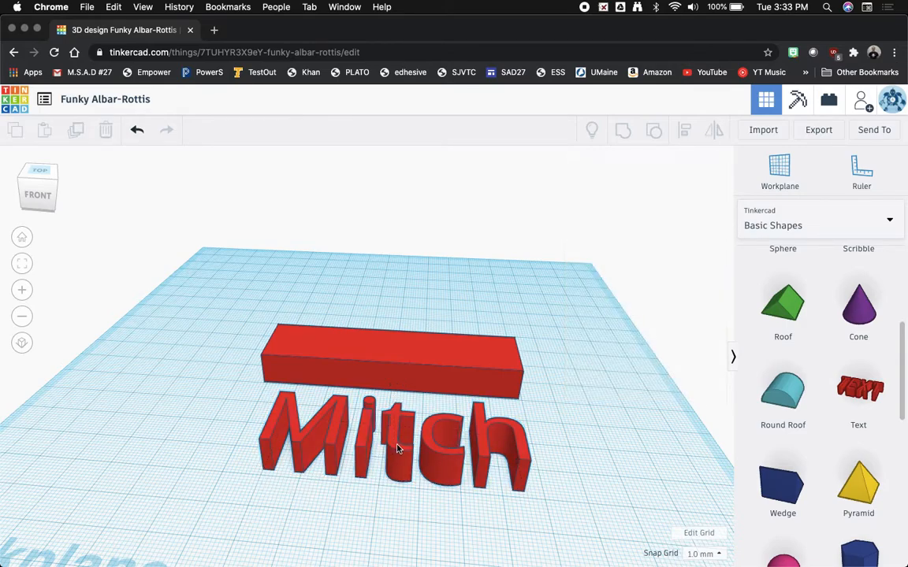
pyautogui.click(396, 450)
pyautogui.moveTo(396, 446); pyautogui.dragTo(393, 364)
# - Stretch the box's front side forward so its top leaves a margin in front of the name
pyautogui.moveTo(393, 365); pyautogui.dragTo(414, 421, button='right')
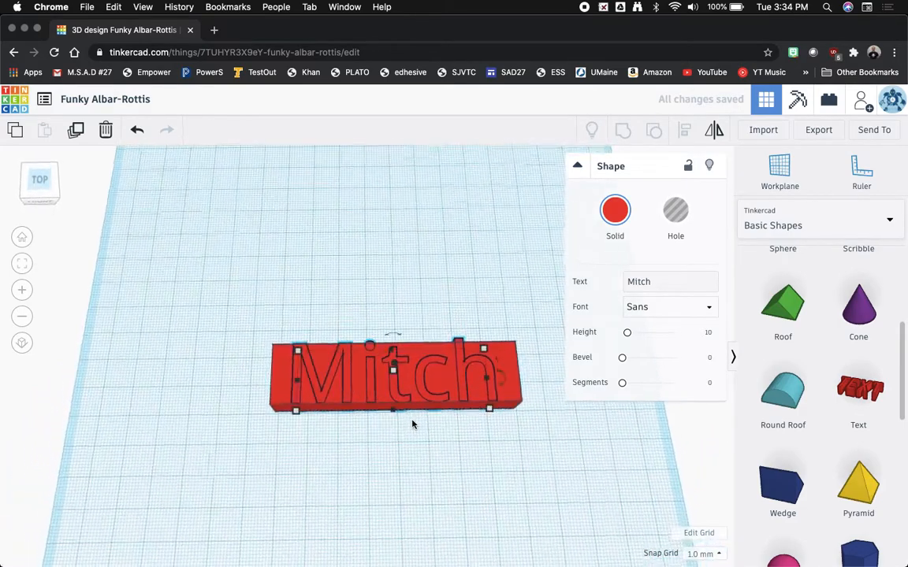
pyautogui.click(280, 387)
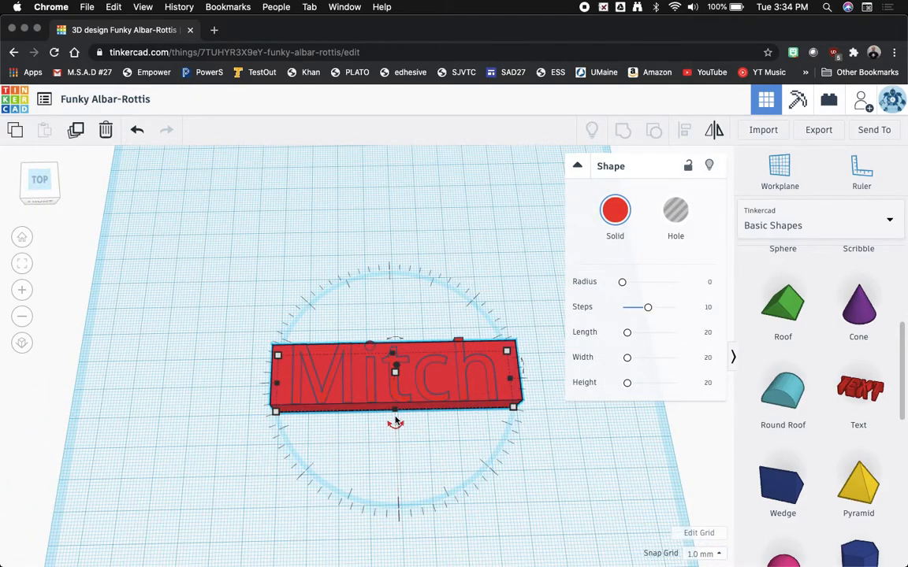
pyautogui.moveTo(397, 418); pyautogui.dragTo(396, 438)
# - Raise the name text so it stands on the box's top face, and shift the box 2 mm forward
pyautogui.click(395, 367)
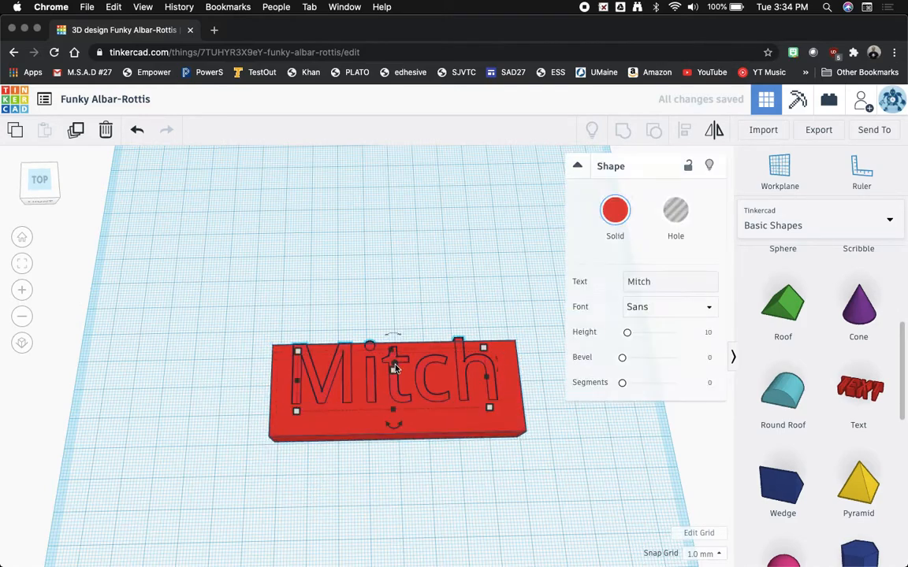
pyautogui.moveTo(395, 361)
pyautogui.mouseDown()
pyautogui.moveTo(401, 369)
pyautogui.moveTo(401, 341)
pyautogui.moveTo(400, 355)
pyautogui.mouseUp()
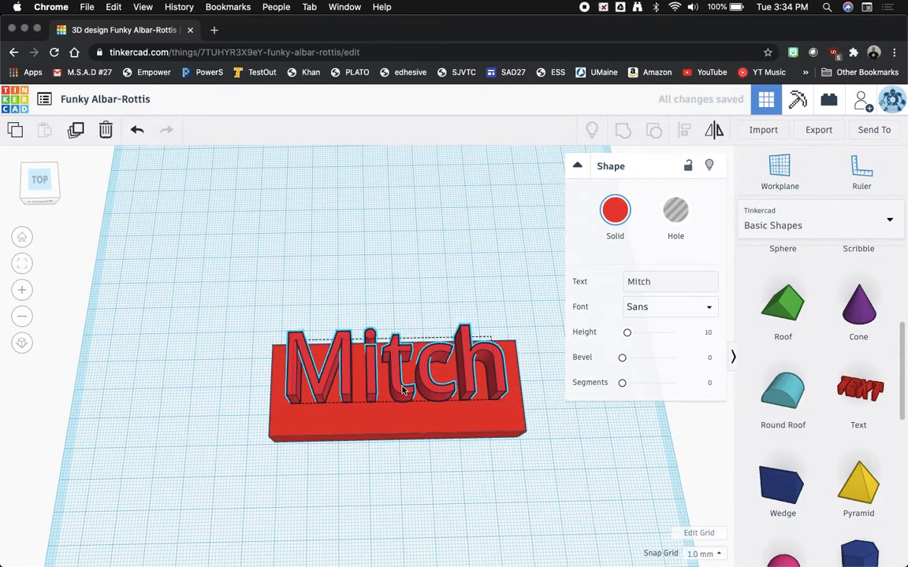
pyautogui.click(399, 392)
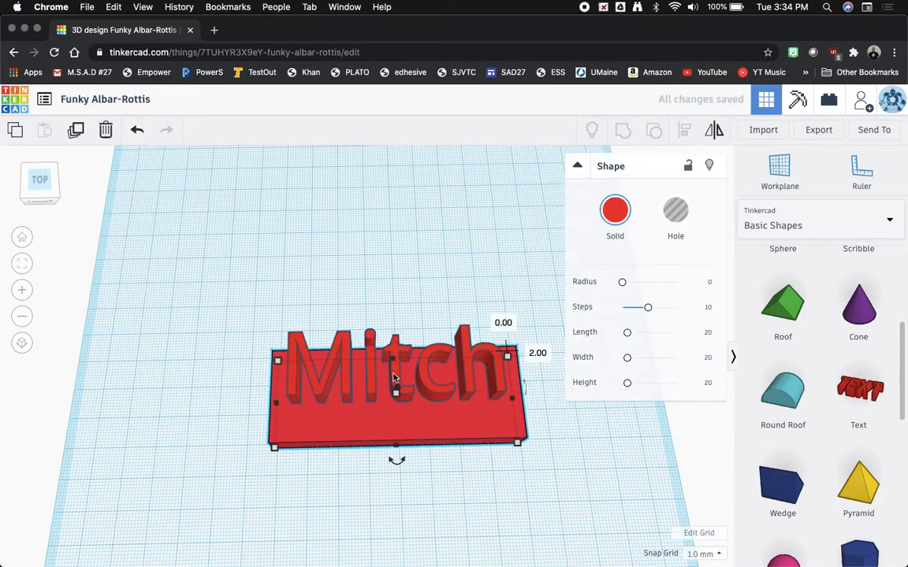
# - Adjust the name text's position on the box's top face and lower it 5 mm into the box
pyautogui.click(395, 378)
pyautogui.moveTo(331, 468); pyautogui.dragTo(401, 413, button='right')
pyautogui.moveTo(364, 326)
pyautogui.mouseDown()
pyautogui.moveTo(356, 338)
pyautogui.moveTo(378, 334)
pyautogui.mouseUp()
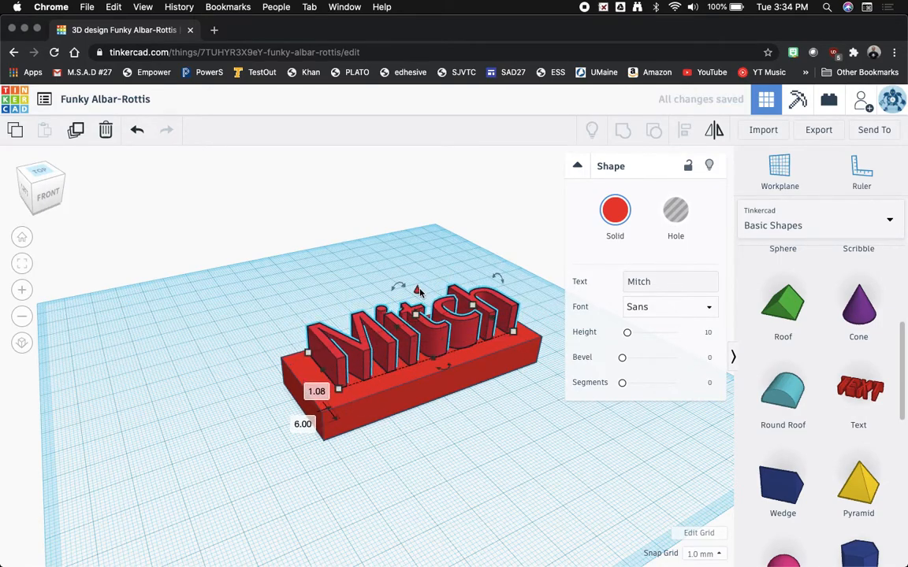
pyautogui.moveTo(419, 293); pyautogui.dragTo(431, 312)
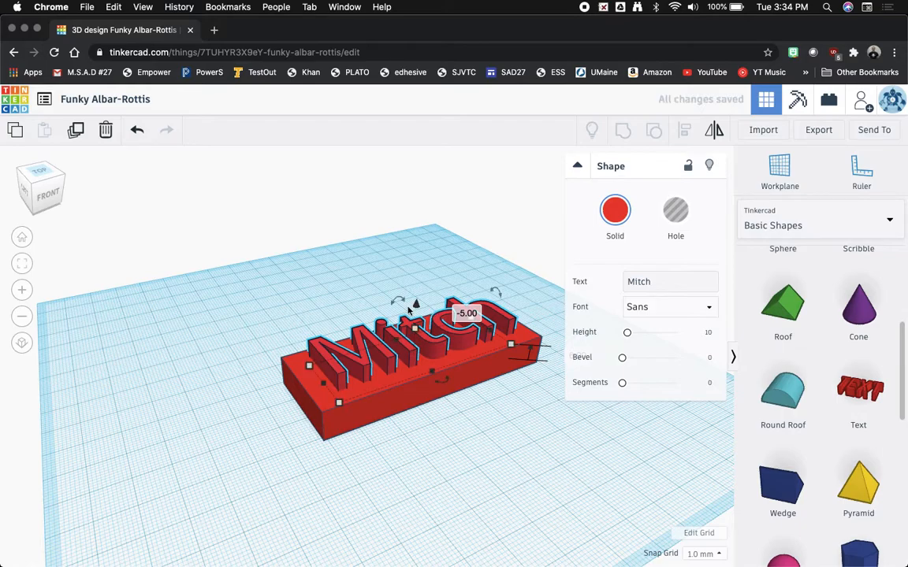
pyautogui.click(316, 315)
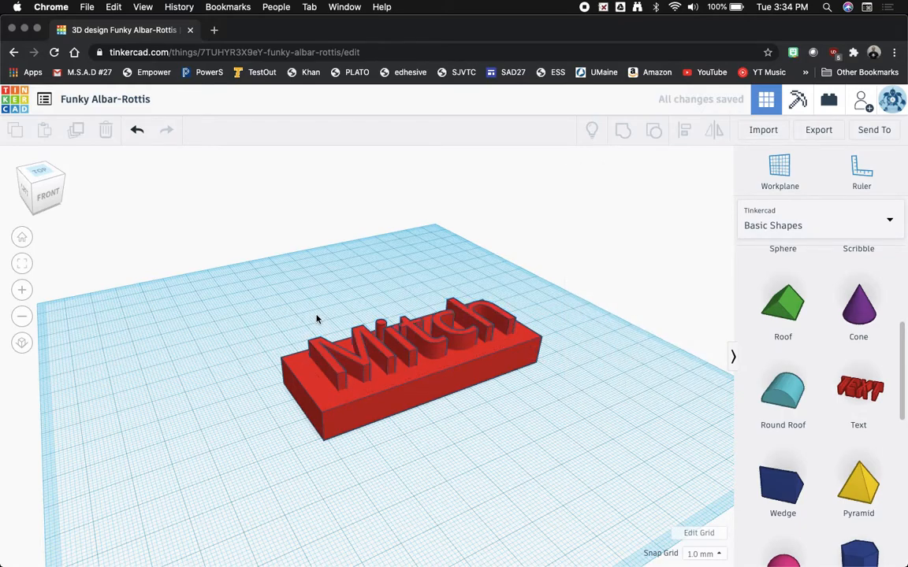
# - Turn the name text on the box into a hole shape
pyautogui.moveTo(420, 291); pyautogui.dragTo(400, 331, button='right')
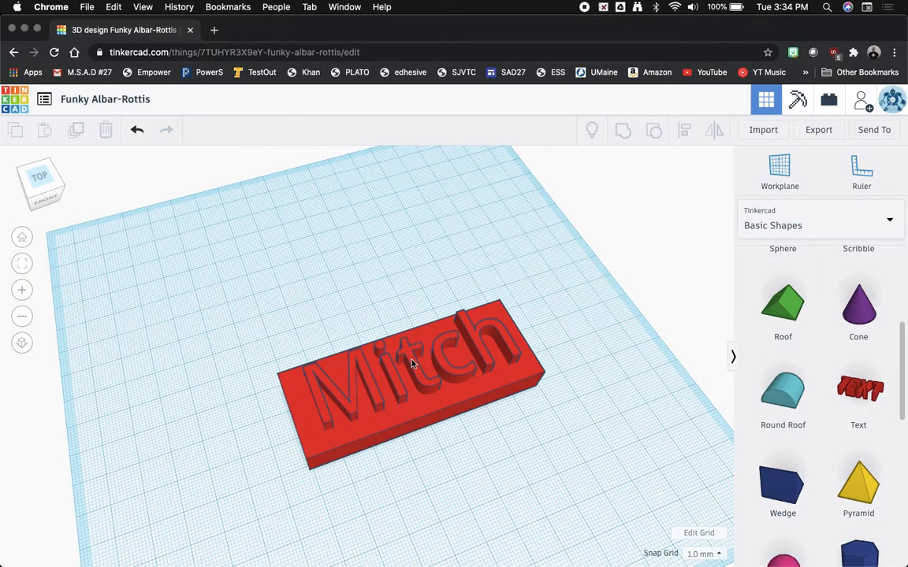
pyautogui.click(411, 363)
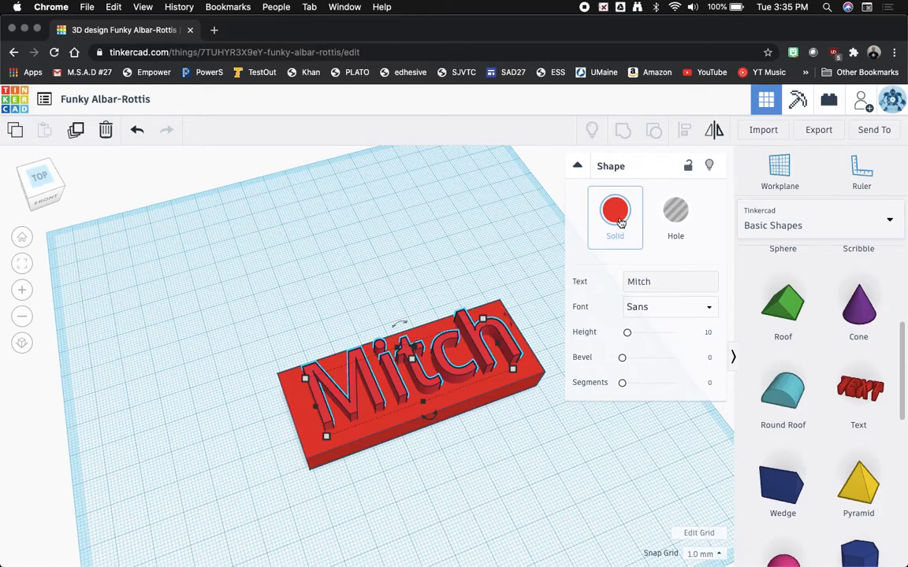
pyautogui.click(676, 217)
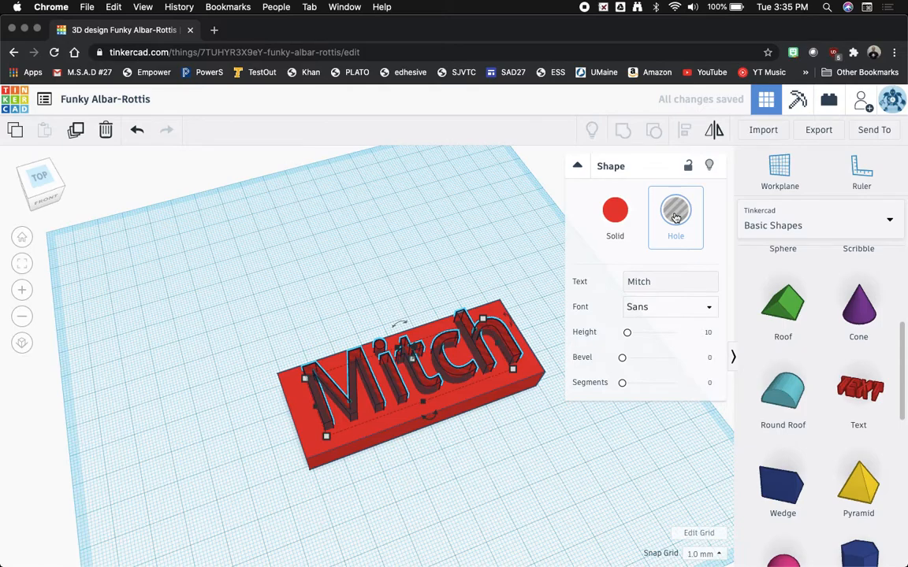
pyautogui.click(425, 304)
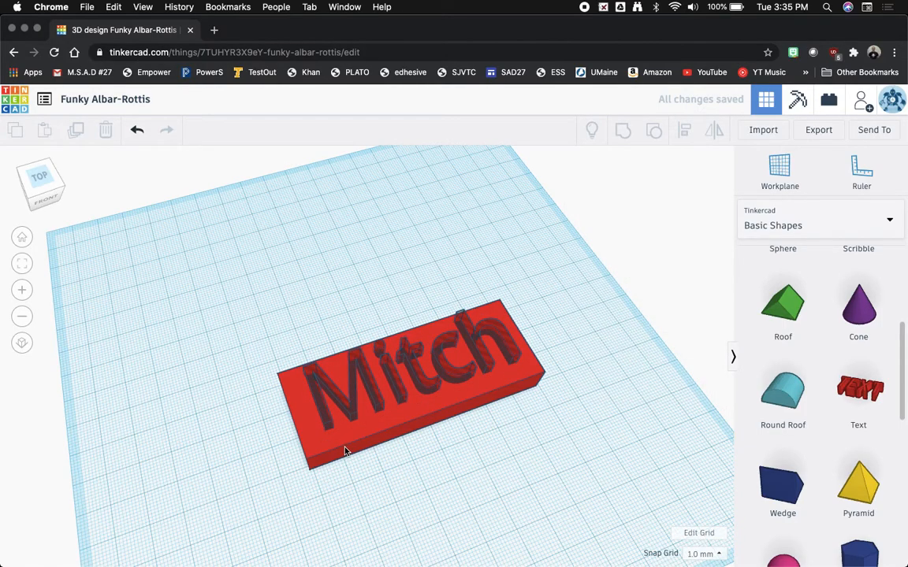
# - Sink the name text hole another 2 mm into the box
pyautogui.scroll(5, 398, 404)
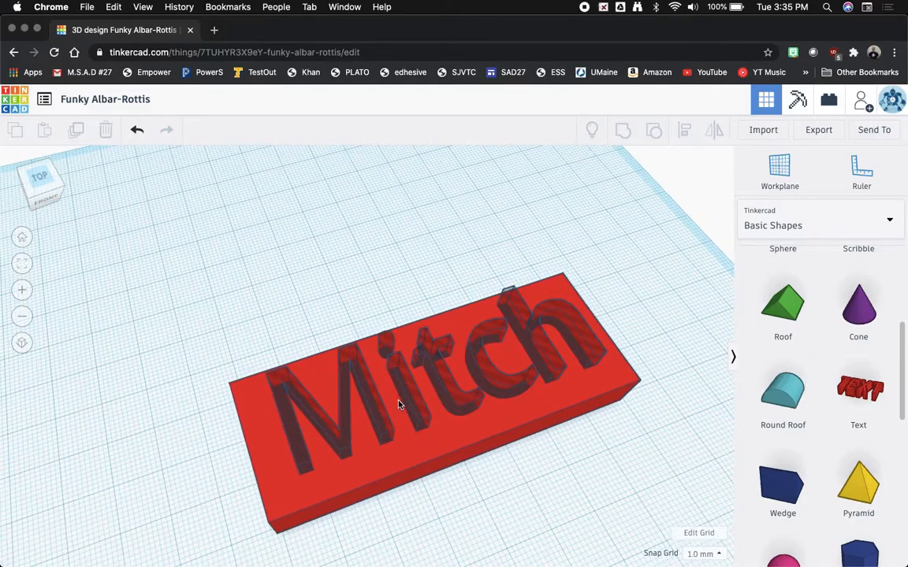
pyautogui.moveTo(397, 384); pyautogui.dragTo(376, 333, button='right')
pyautogui.click(378, 333)
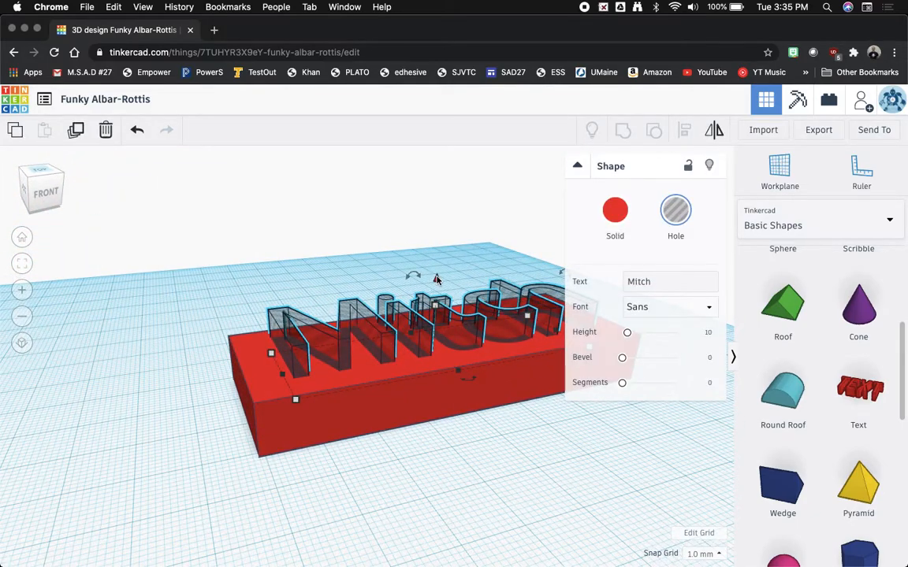
pyautogui.moveTo(437, 281); pyautogui.dragTo(438, 291)
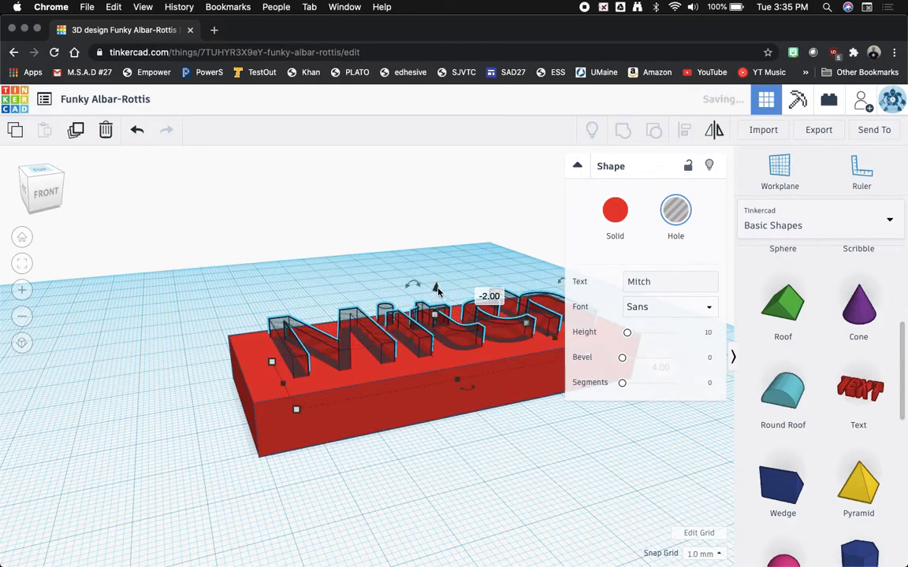
pyautogui.click(405, 258)
# - Select the box and the text hole together and group them to cut the name into the box
pyautogui.moveTo(405, 259); pyautogui.dragTo(342, 334, button='right')
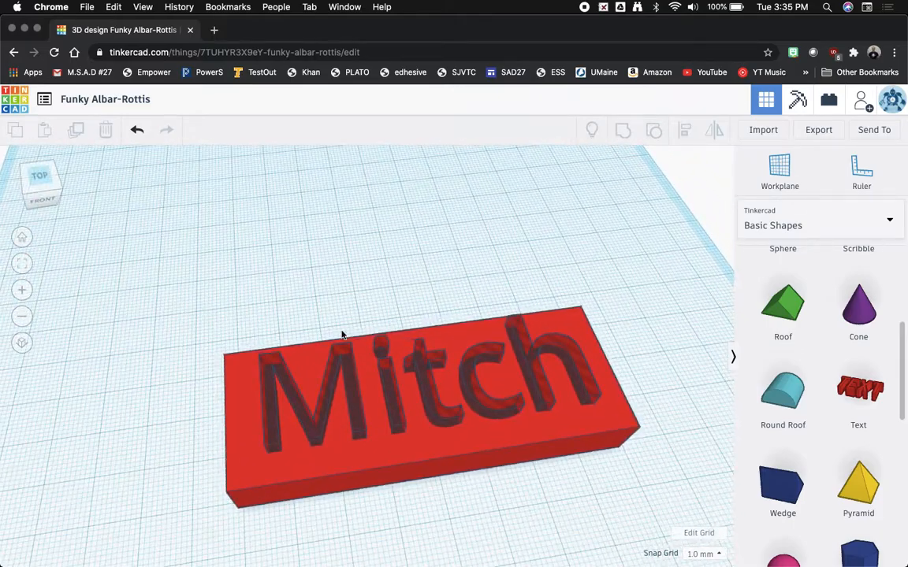
pyautogui.scroll(-3, 342, 334)
pyautogui.moveTo(228, 290); pyautogui.dragTo(607, 499)
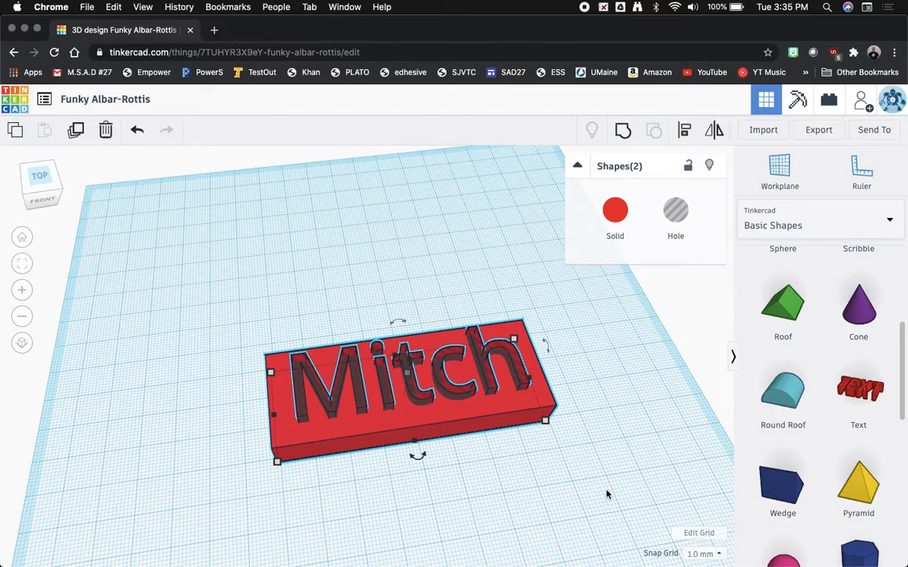
pyautogui.click(622, 133)
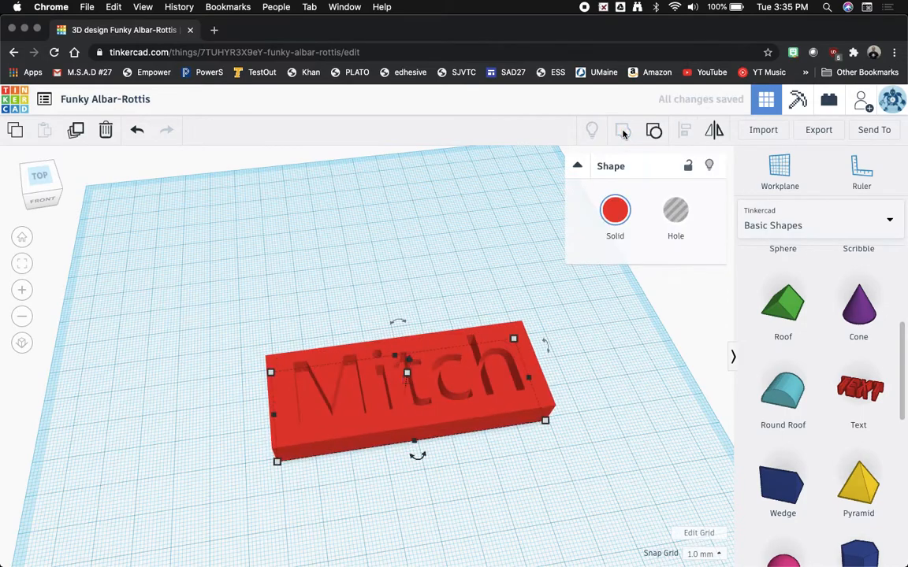
pyautogui.click(433, 267)
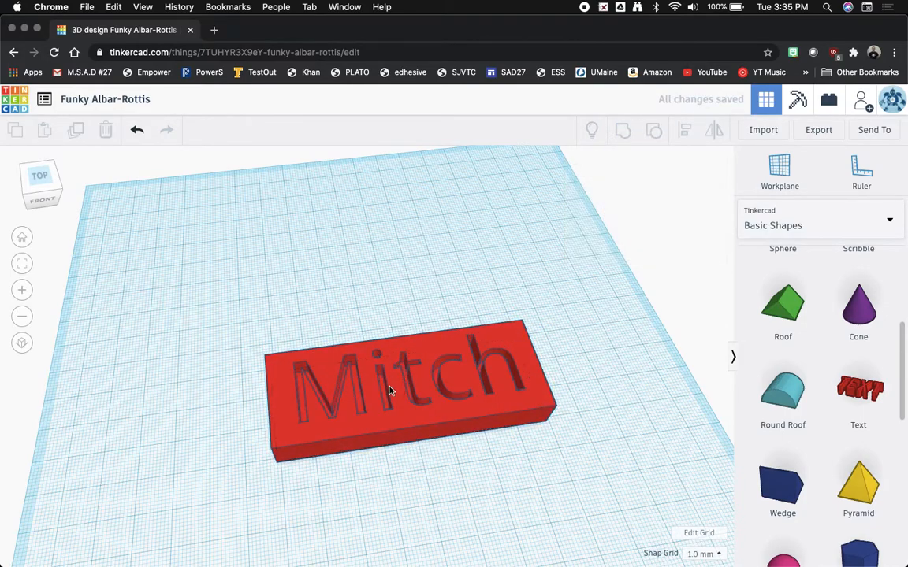
# - Undo the grouping, the last lowering and the hole conversion of the name text
pyautogui.scroll(5, 383, 433)
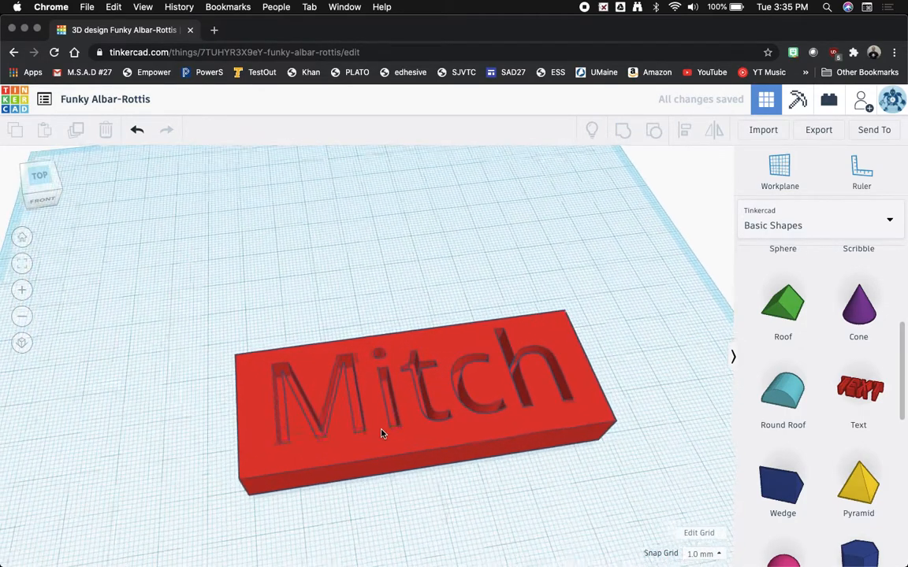
pyautogui.scroll(2, 382, 433)
pyautogui.moveTo(383, 432)
pyautogui.mouseDown(button='right')
pyautogui.moveTo(418, 397)
pyautogui.moveTo(484, 395)
pyautogui.moveTo(394, 430)
pyautogui.moveTo(319, 422)
pyautogui.moveTo(281, 380)
pyautogui.moveTo(297, 370)
pyautogui.moveTo(318, 399)
pyautogui.moveTo(373, 425)
pyautogui.moveTo(416, 424)
pyautogui.moveTo(423, 437)
pyautogui.moveTo(375, 431)
pyautogui.mouseUp(button='right')
pyautogui.scroll(-5, 375, 431)
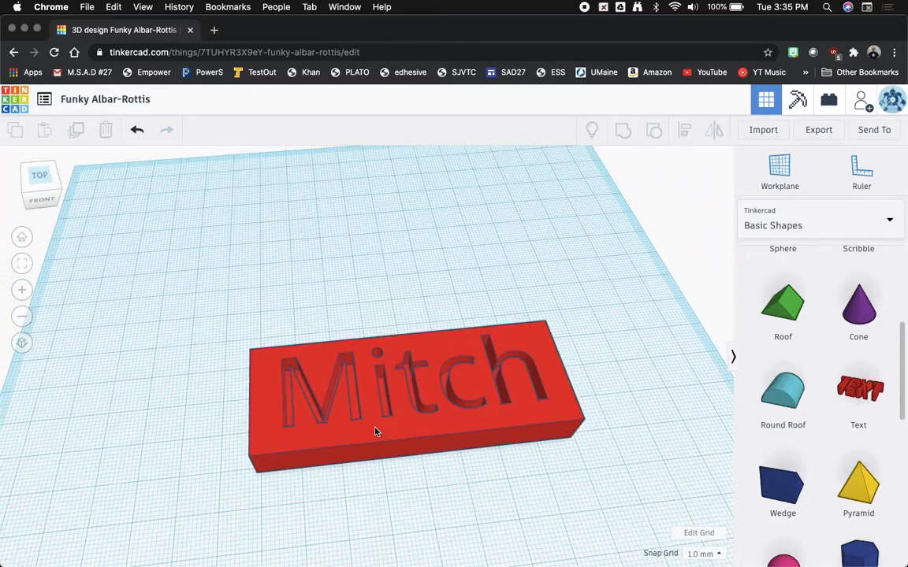
pyautogui.moveTo(335, 420); pyautogui.dragTo(375, 395, button='right')
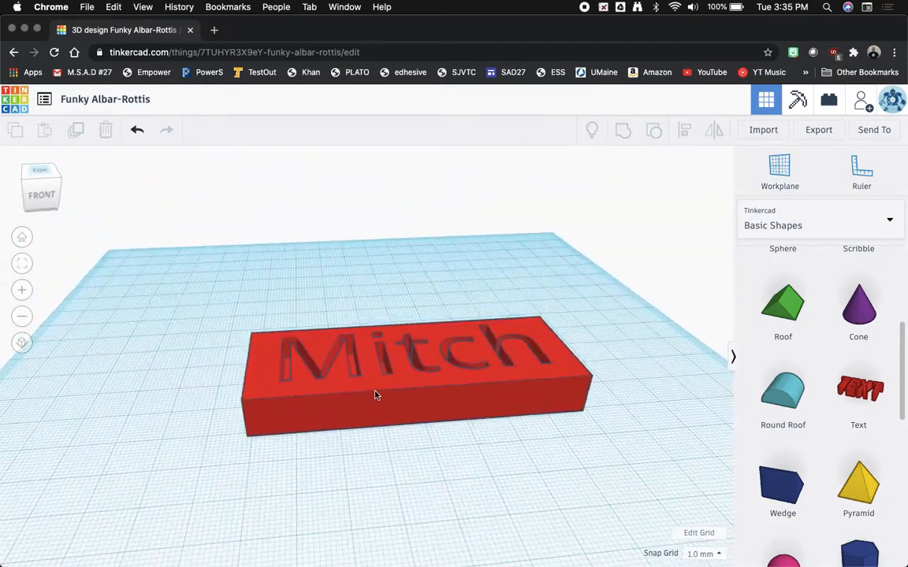
pyautogui.press('super+z')
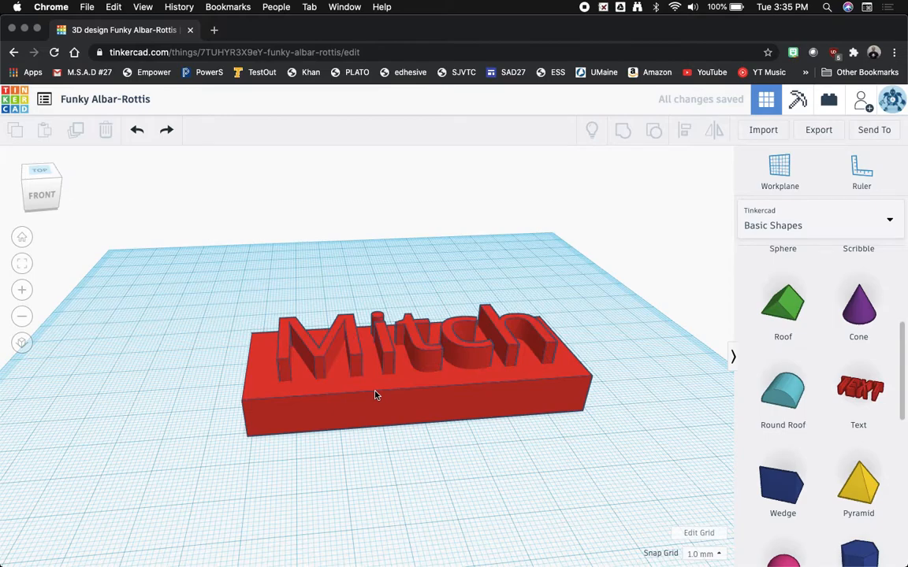
pyautogui.moveTo(270, 295)
pyautogui.mouseDown(button='right')
pyautogui.moveTo(289, 334)
pyautogui.moveTo(276, 311)
pyautogui.mouseUp(button='right')
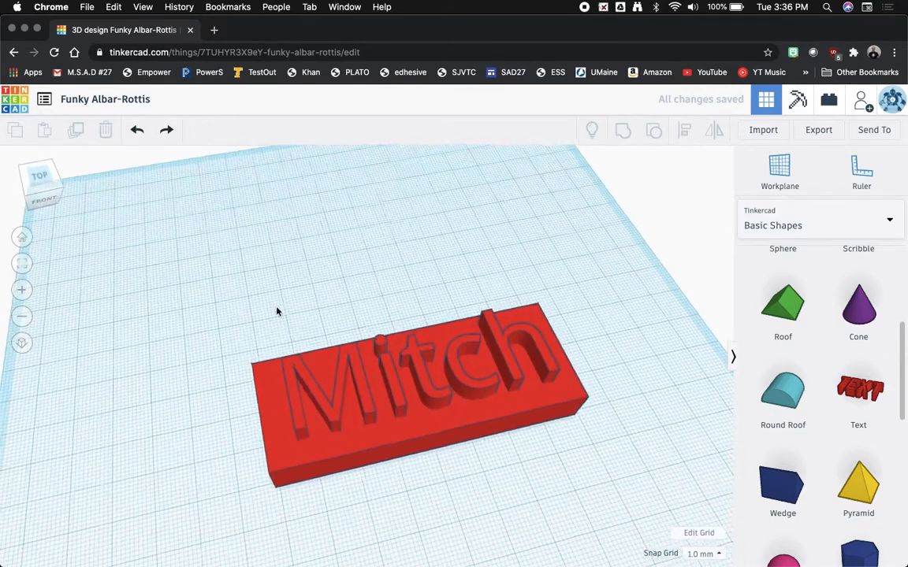
# - Redo the hole conversion, the lowering and the grouping to restore the engraved name
pyautogui.click(172, 137)
pyautogui.click(171, 137)
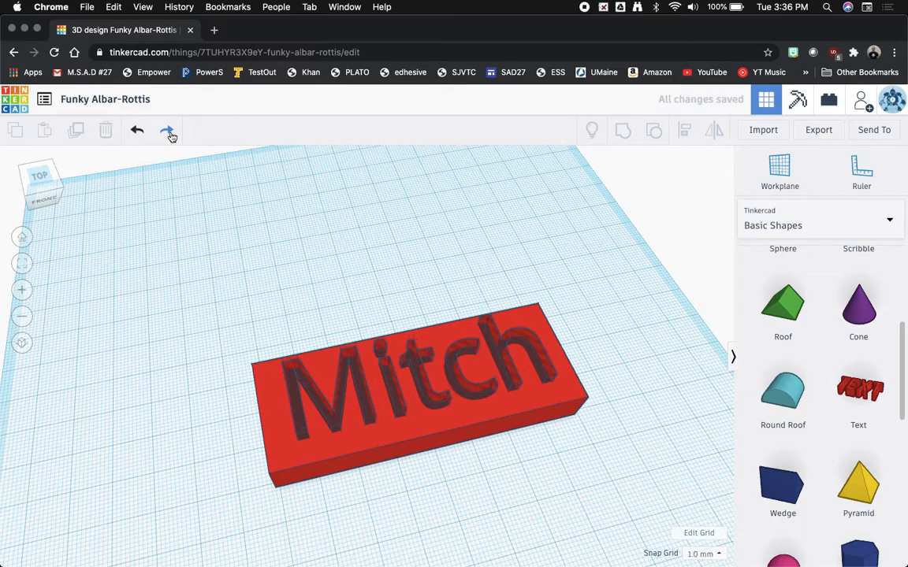
pyautogui.click(169, 132)
pyautogui.scroll(10, 418, 384)
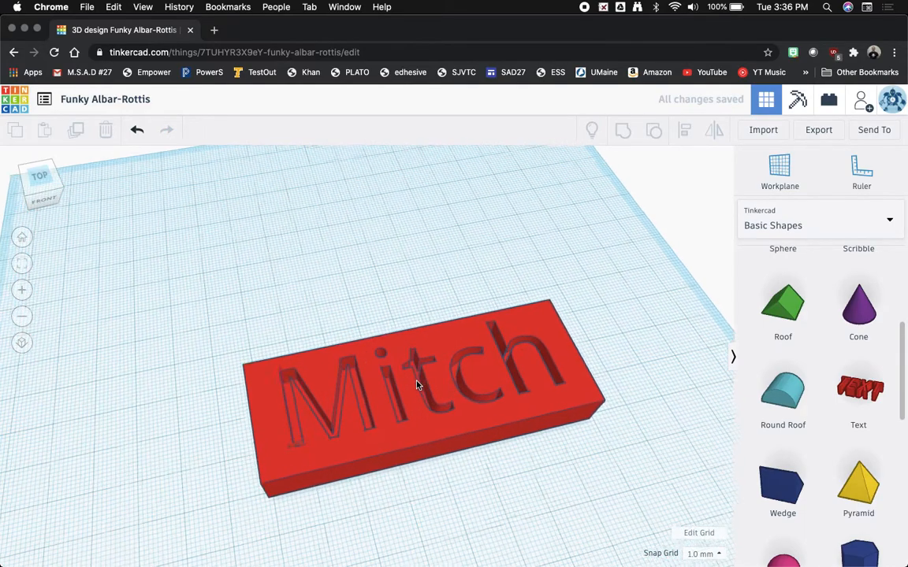
pyautogui.scroll(-8, 417, 385)
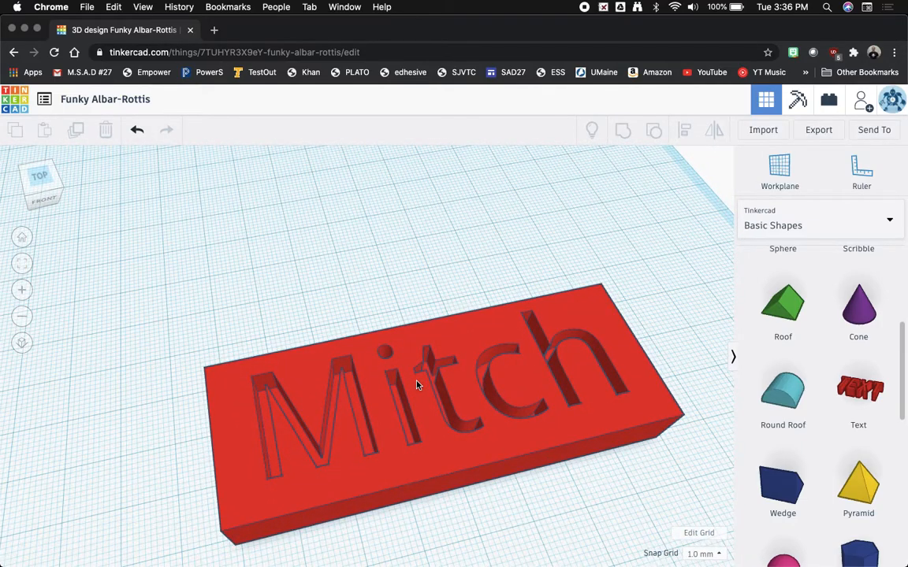
# - Place a Pyramid from the basic shapes on the workplane directly behind the engraved block
pyautogui.click(888, 224)
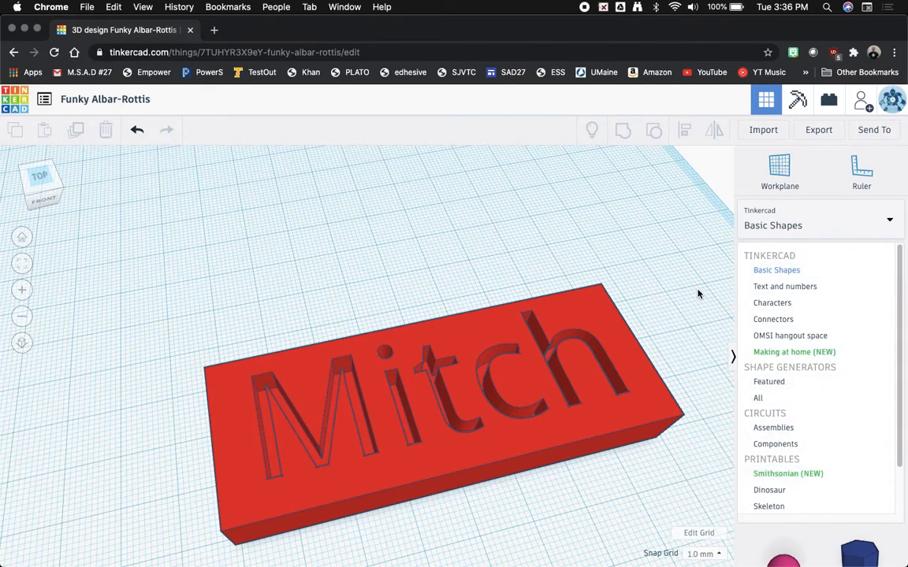
pyautogui.scroll(-4, 784, 326)
pyautogui.scroll(-2, 785, 325)
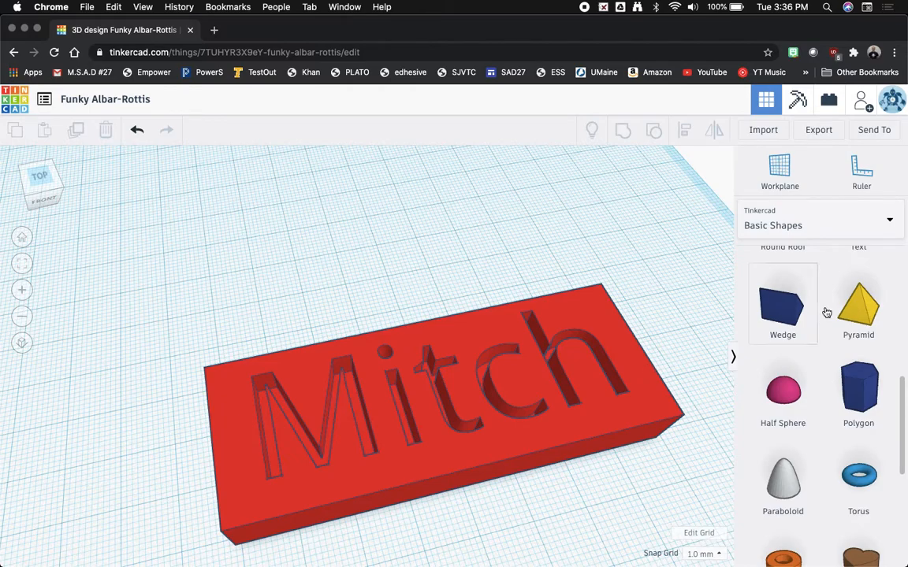
pyautogui.rightClick(851, 304)
pyautogui.click(702, 323)
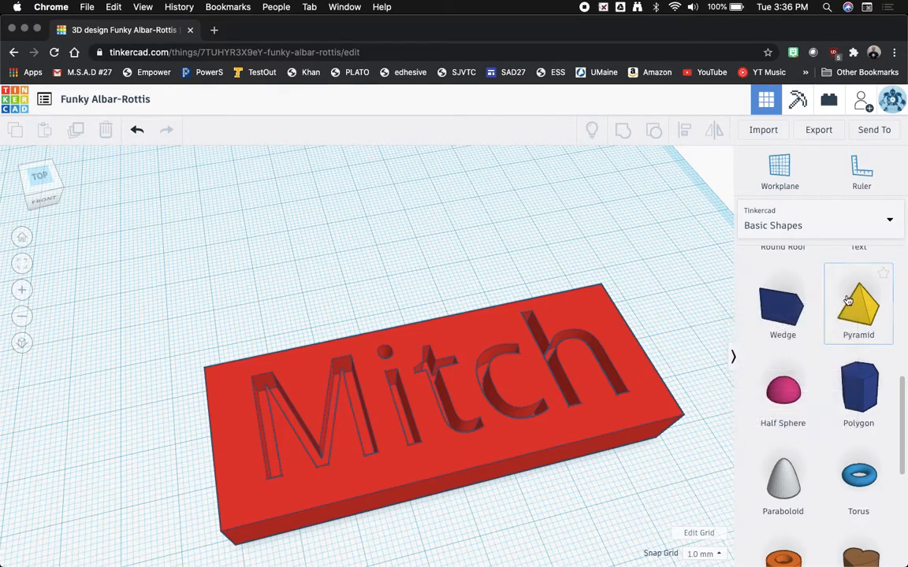
pyautogui.moveTo(858, 304); pyautogui.dragTo(599, 276)
pyautogui.moveTo(543, 254); pyautogui.dragTo(437, 279)
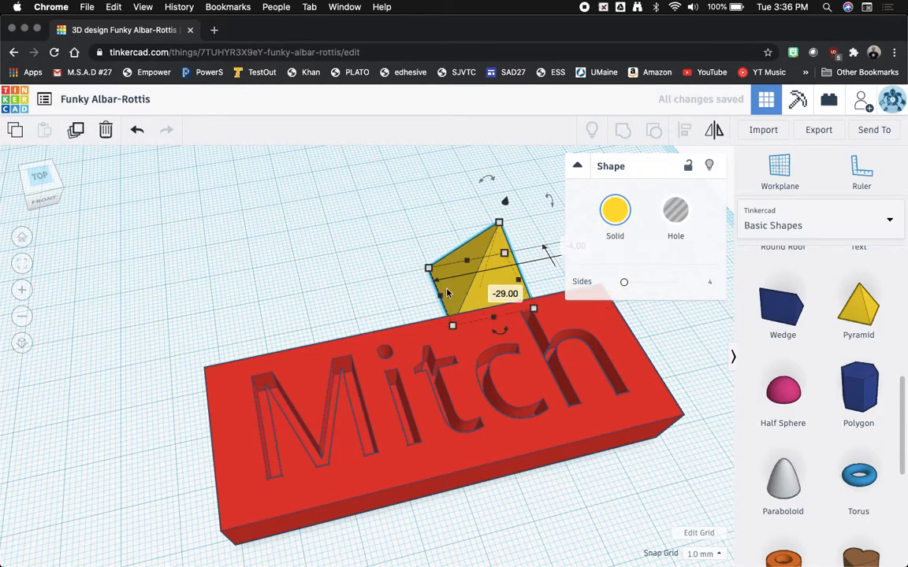
# - Raise the pyramid, bring it to the block's back corner at the name's end, and shrink its base to 10 by 8 mm
pyautogui.moveTo(505, 205); pyautogui.dragTo(517, 158)
pyautogui.moveTo(500, 237); pyautogui.dragTo(582, 302)
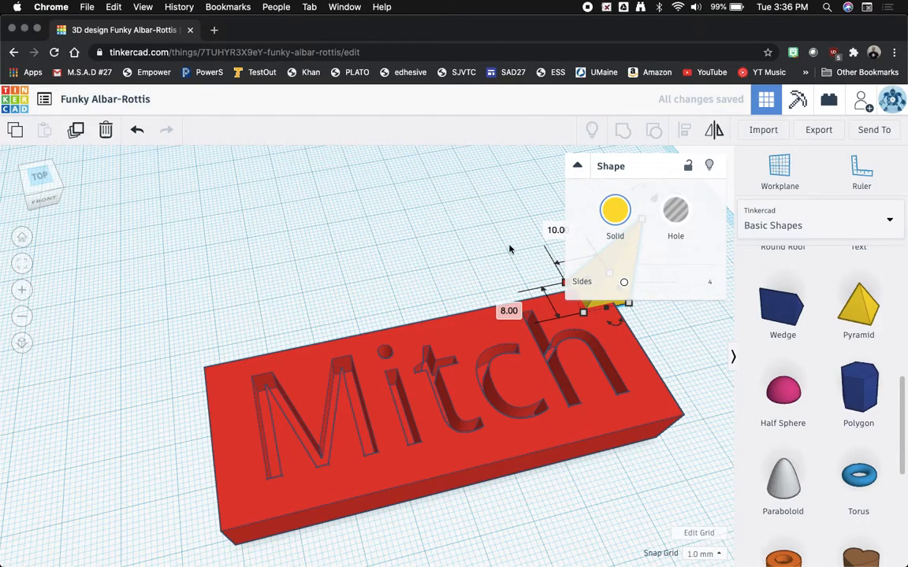
pyautogui.click(509, 310)
pyautogui.click(55, 191)
pyautogui.moveTo(55, 192)
pyautogui.mouseDown()
pyautogui.moveTo(43, 193)
pyautogui.moveTo(38, 180)
pyautogui.moveTo(43, 189)
pyautogui.mouseUp()
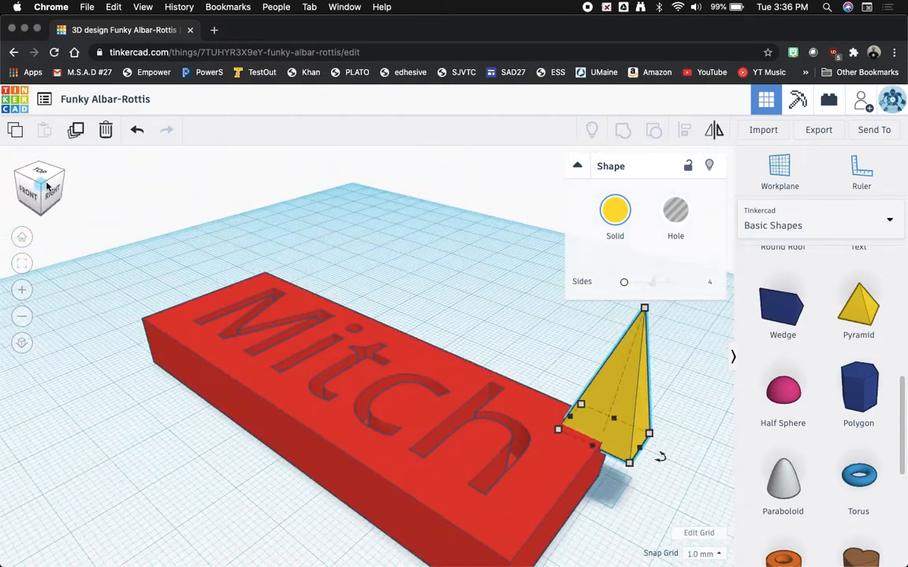
# - Lower the pyramid's height, narrow its base, and seat it on the block's top face at the back corner by the name's end
pyautogui.moveTo(640, 308); pyautogui.dragTo(626, 363)
pyautogui.moveTo(648, 433); pyautogui.dragTo(620, 432)
pyautogui.moveTo(605, 381); pyautogui.dragTo(591, 396)
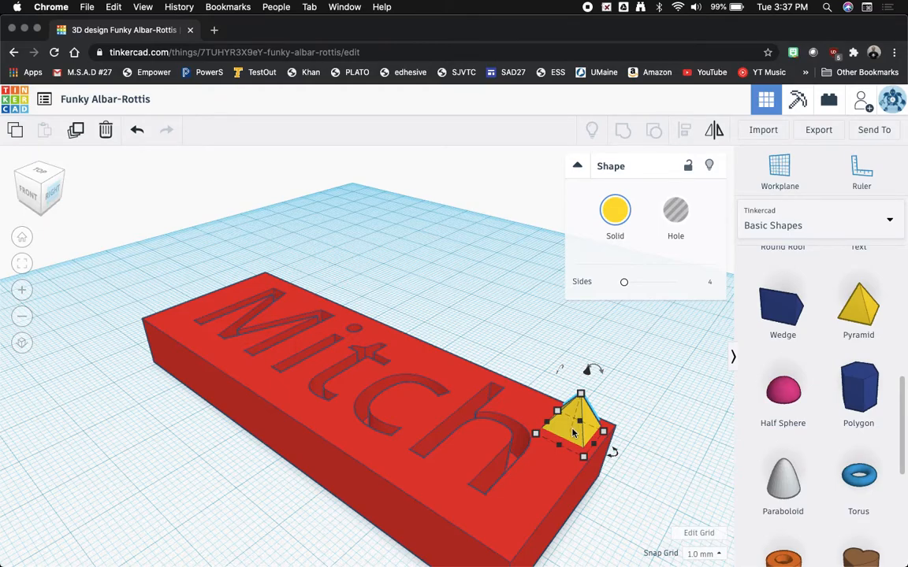
# - Duplicate the small pyramid onto the diagonally opposite front corner of the block's top, beside the name's first letter
pyautogui.keyDown('alt'); pyautogui.moveTo(572, 432); pyautogui.dragTo(164, 325); pyautogui.keyUp('alt')
pyautogui.click(86, 338)
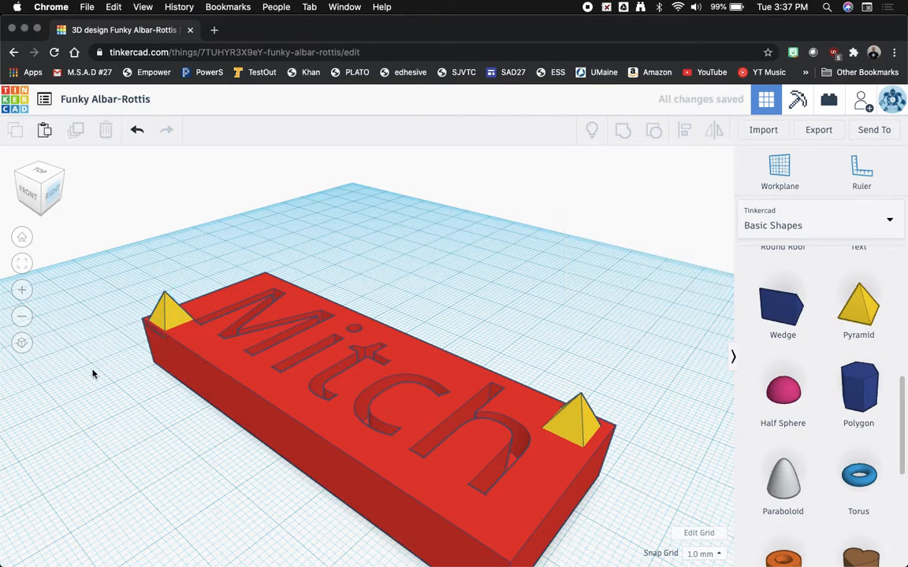
pyautogui.moveTo(93, 342); pyautogui.dragTo(291, 426, button='right')
pyautogui.click(316, 464)
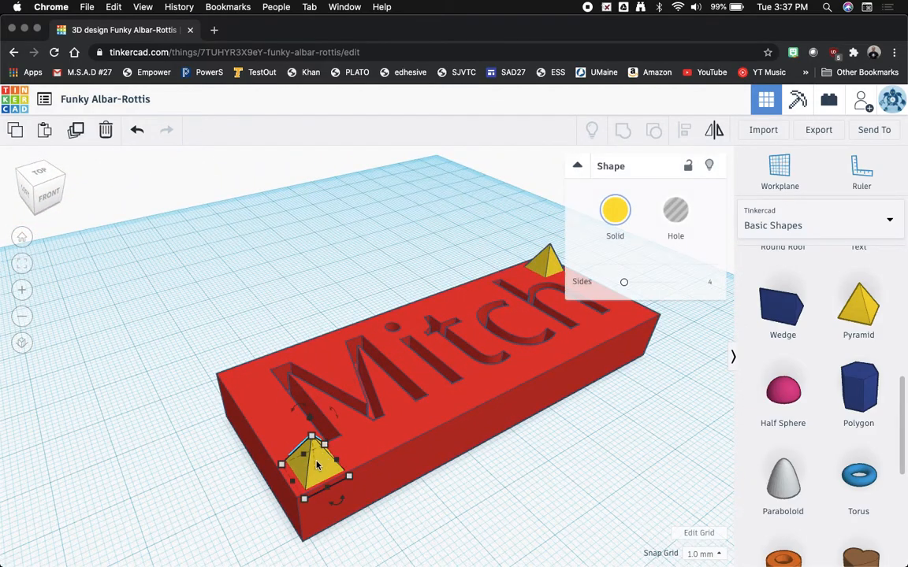
pyautogui.click(230, 300)
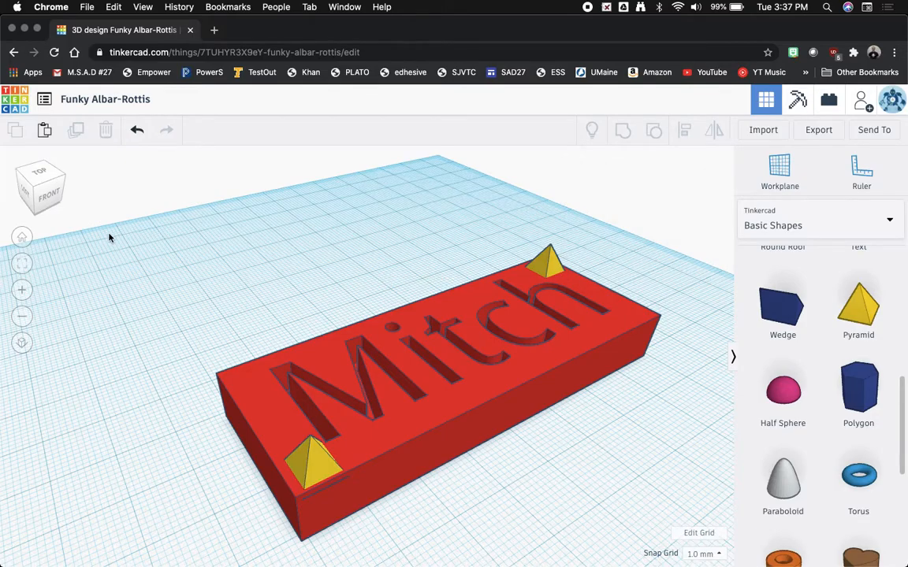
pyautogui.moveTo(63, 181)
pyautogui.mouseDown()
pyautogui.moveTo(49, 173)
pyautogui.moveTo(56, 180)
pyautogui.mouseUp()
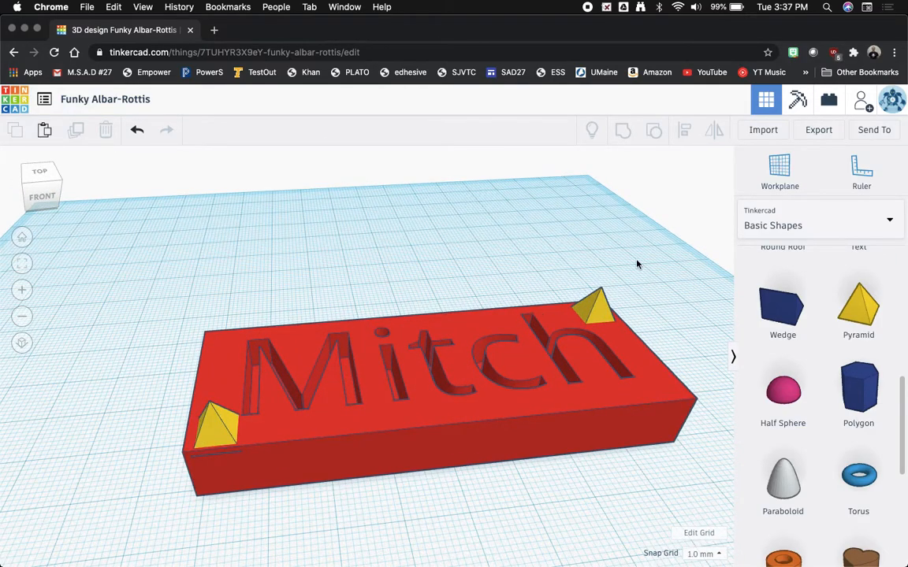
# - Export everything in the design as an STL file to Downloads, naming it with the engraved name followed by "Nameplate"
pyautogui.click(820, 132)
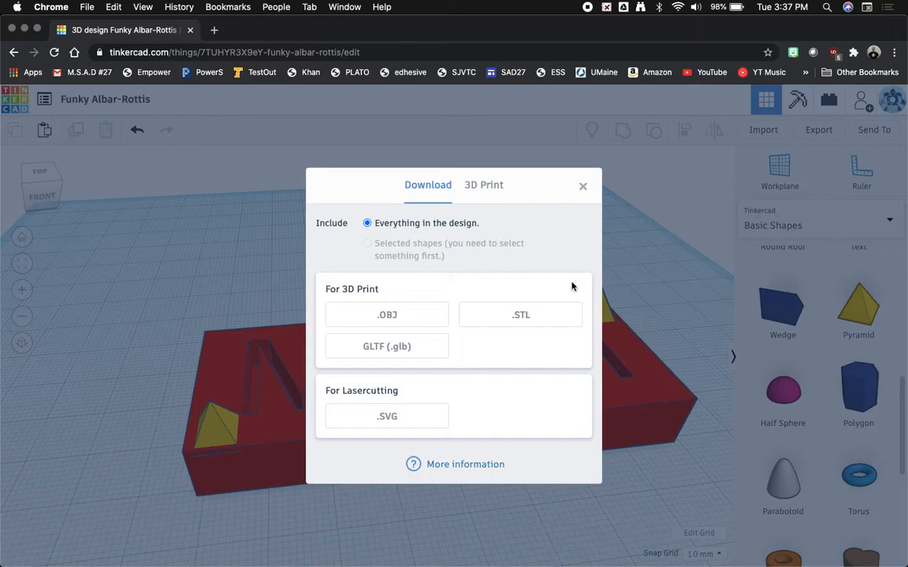
pyautogui.click(520, 315)
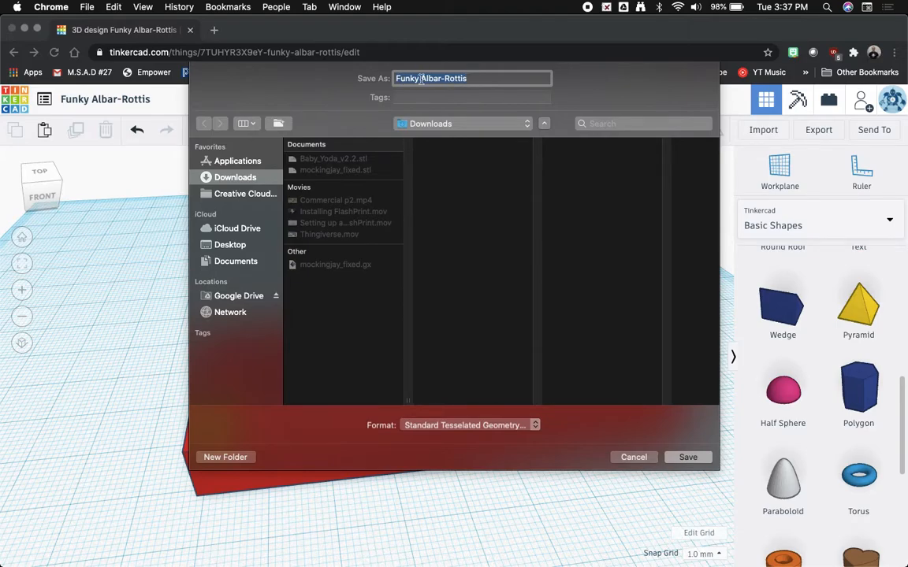
pyautogui.write('Mitch Nameplate')
pyautogui.click(686, 458)
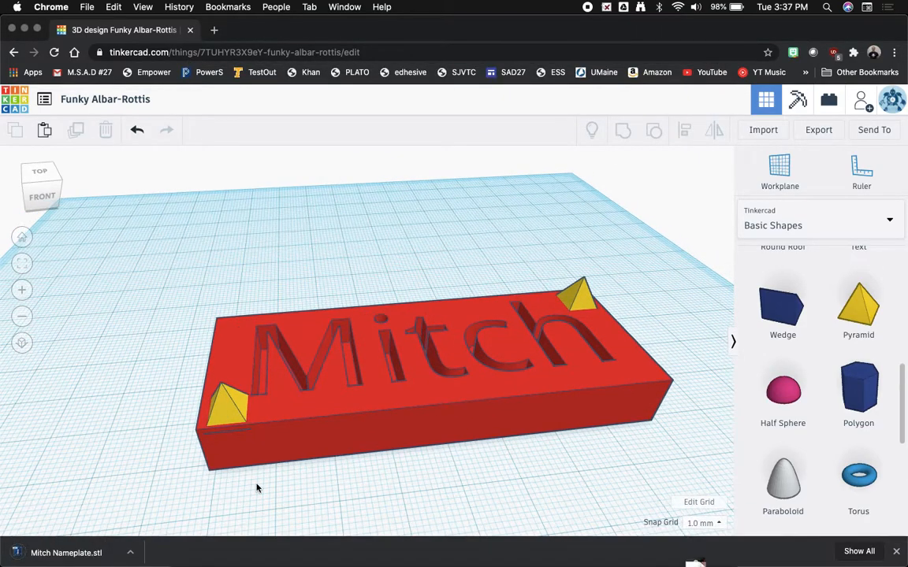